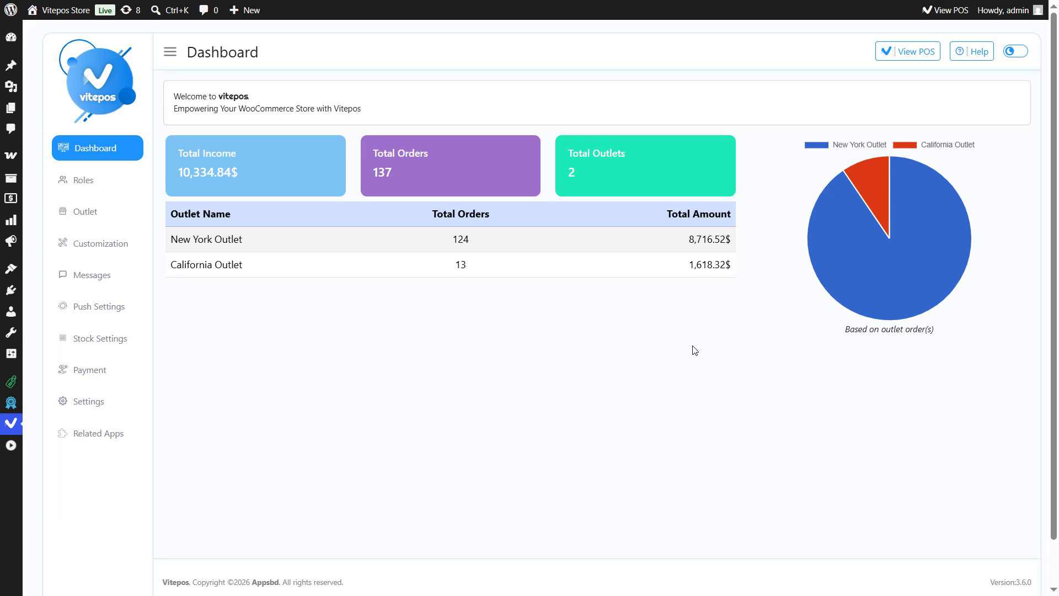
Step: Enable the Debt / On Account payment method in the payment settings and confirm the change
{"action": "left_click", "coordinate": [89, 380]}
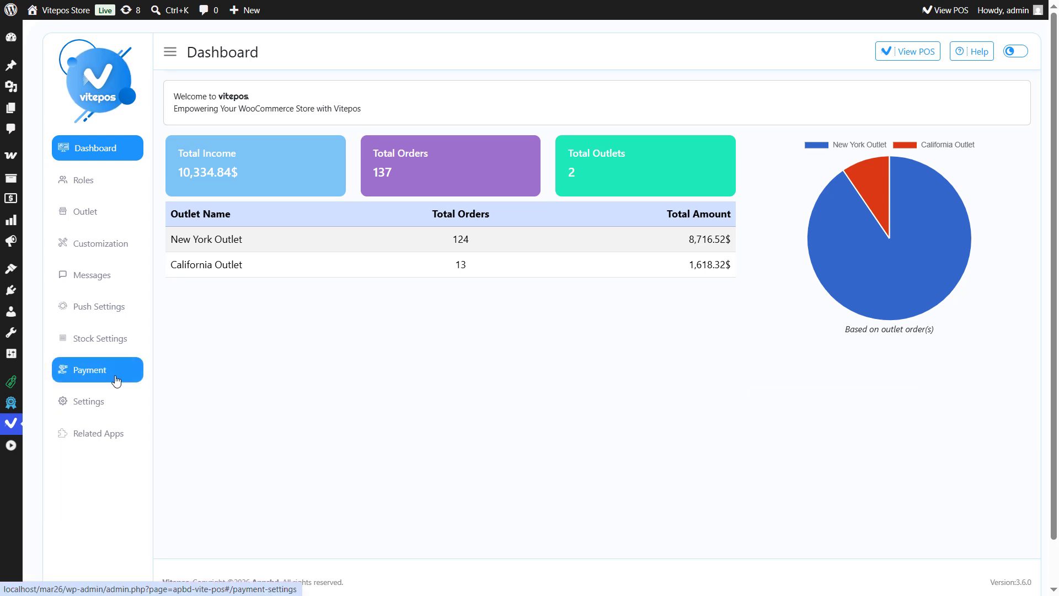
{"action": "left_click_drag", "start_coordinate": [214, 446], "coordinate": [329, 448]}
{"action": "left_click", "coordinate": [385, 497]}
{"action": "left_click", "coordinate": [186, 449]}
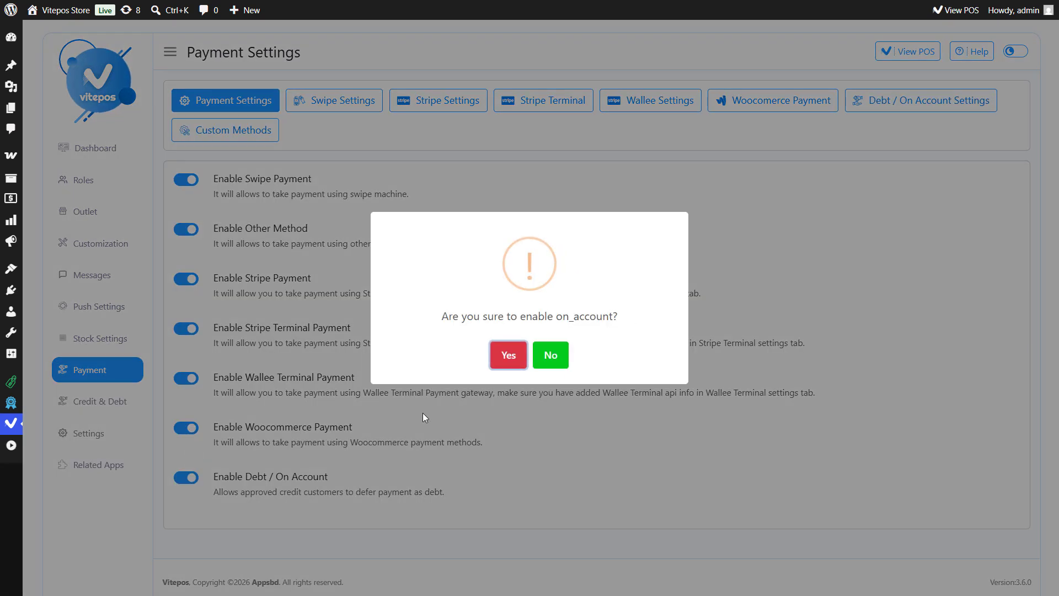
{"action": "left_click", "coordinate": [509, 357]}
{"action": "left_click", "coordinate": [531, 361]}
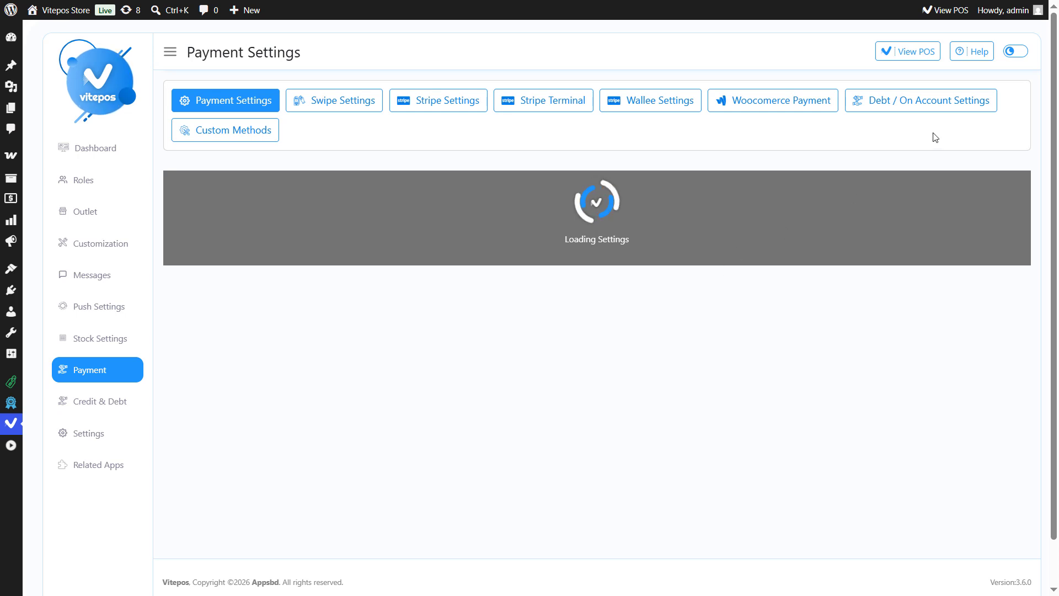
Step: Set the default credit limit to 200 in the Debt / On Account settings
{"action": "left_click", "coordinate": [917, 106]}
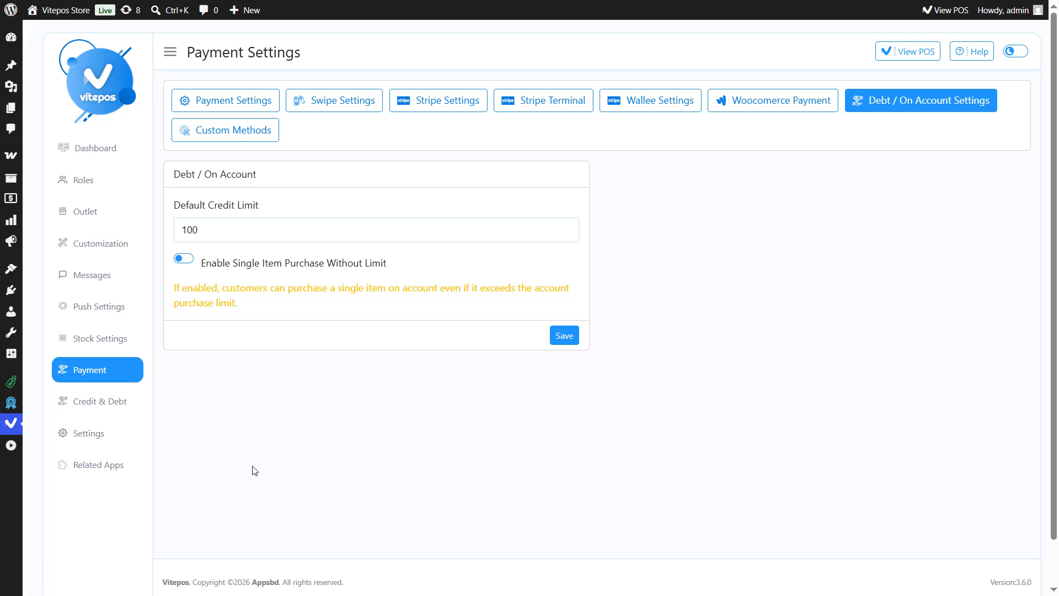
{"action": "left_click_drag", "start_coordinate": [170, 207], "coordinate": [272, 209]}
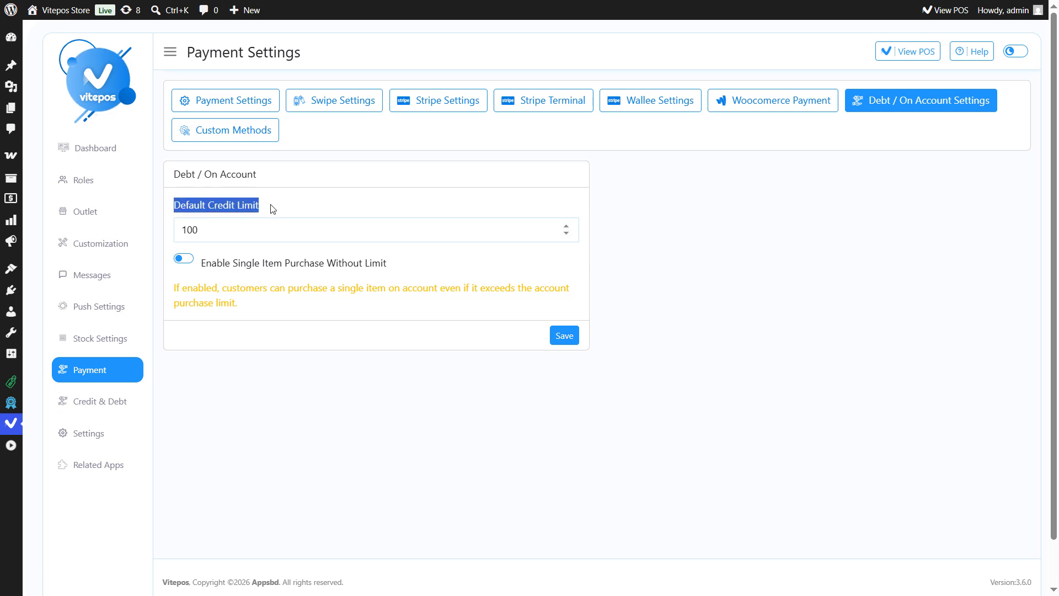
{"action": "left_click", "coordinate": [215, 232]}
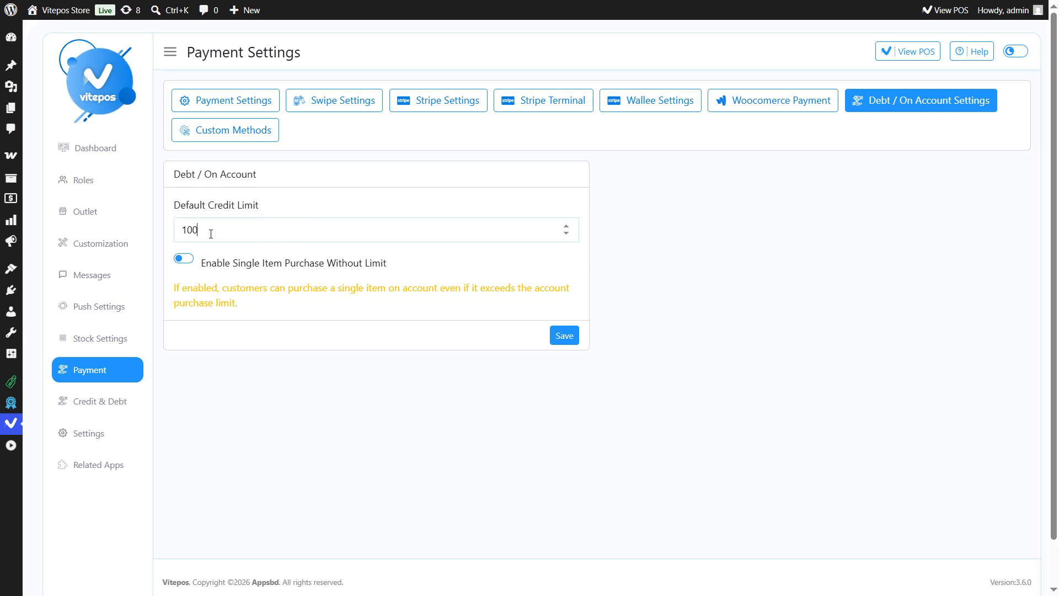
{"action": "left_click_drag", "start_coordinate": [211, 233], "coordinate": [170, 238]}
{"action": "type", "text": "200"}
Step: Enable single item purchase without limit and save the Debt / On Account settings
{"action": "left_click_drag", "start_coordinate": [443, 272], "coordinate": [213, 255]}
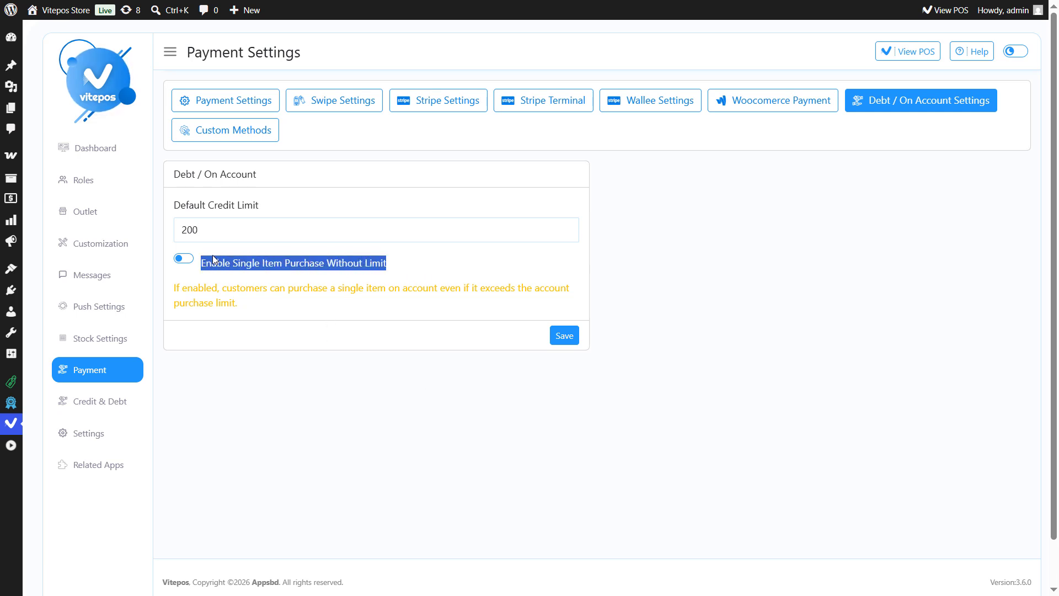
{"action": "left_click", "coordinate": [264, 342]}
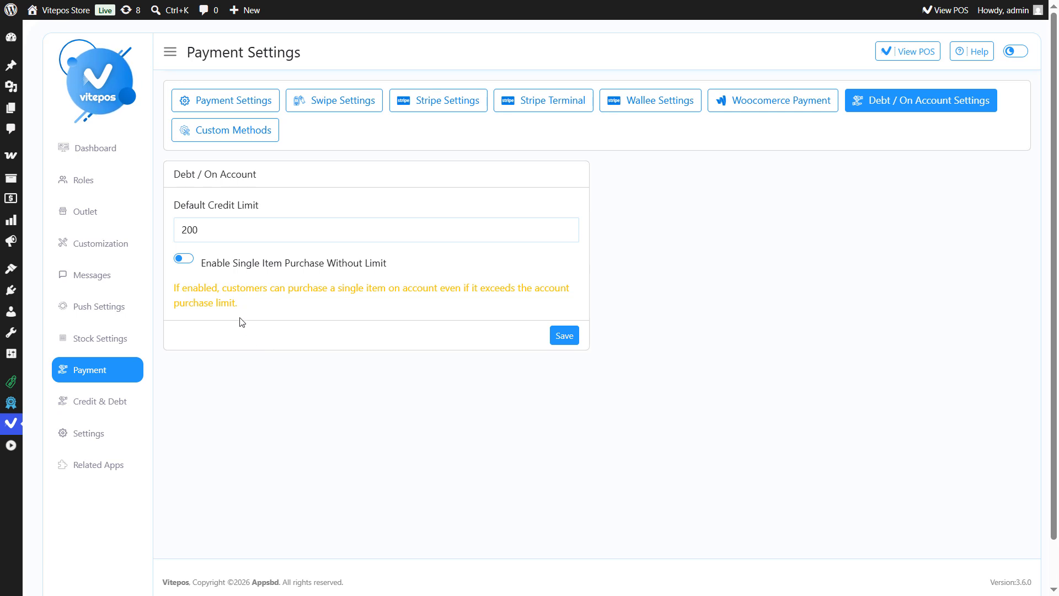
{"action": "left_click", "coordinate": [190, 260]}
{"action": "left_click", "coordinate": [569, 336]}
Step: Switch to the POS and enable credit for the second customer in the customer list
{"action": "left_click", "coordinate": [905, 56]}
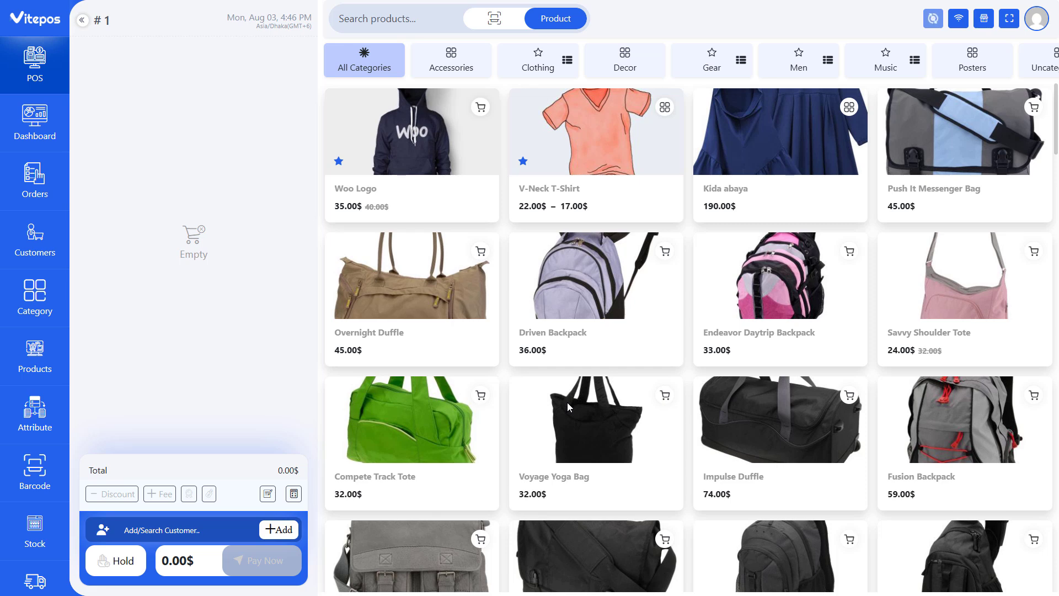
{"action": "left_click", "coordinate": [38, 242]}
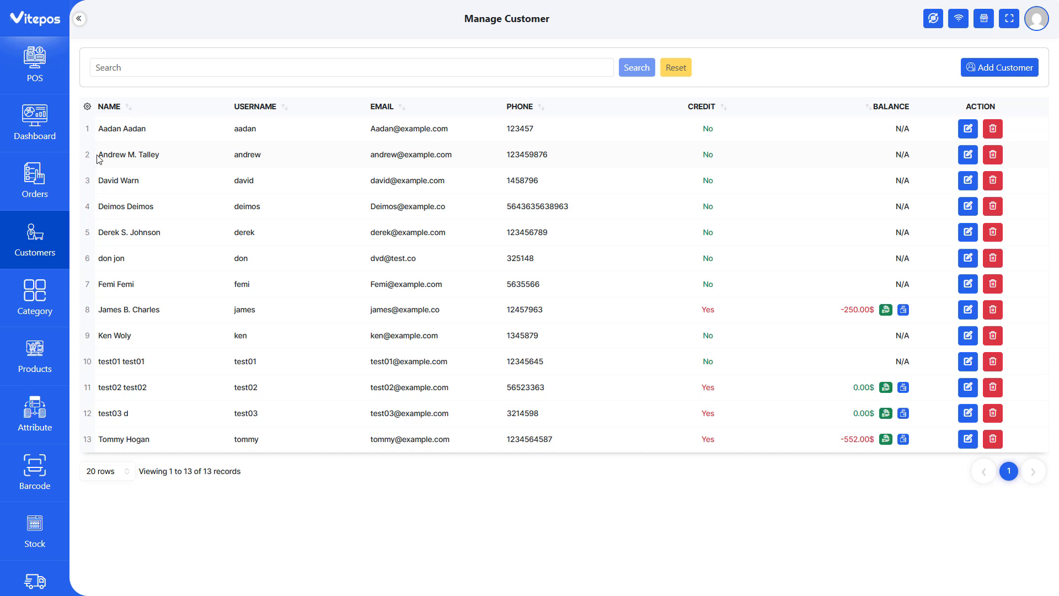
{"action": "left_click_drag", "start_coordinate": [99, 159], "coordinate": [158, 157]}
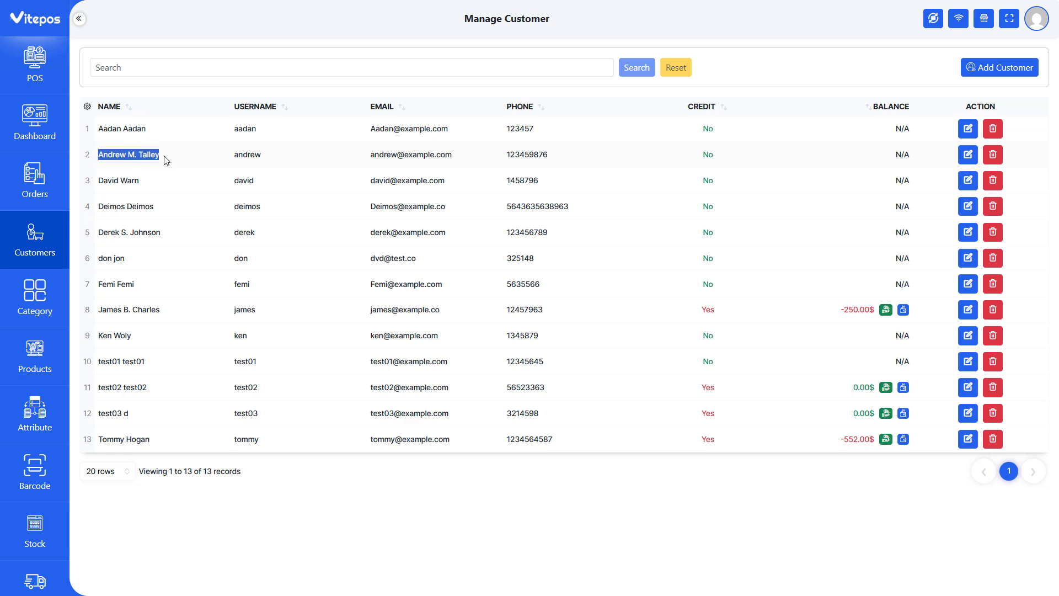
{"action": "left_click", "coordinate": [182, 164]}
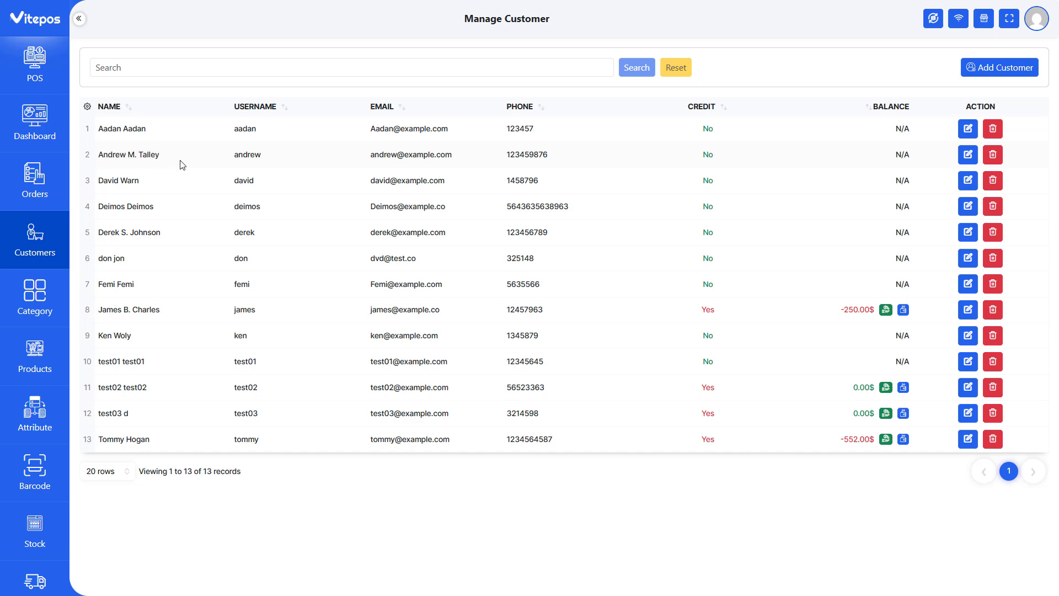
{"action": "left_click", "coordinate": [706, 157]}
{"action": "left_click", "coordinate": [518, 357]}
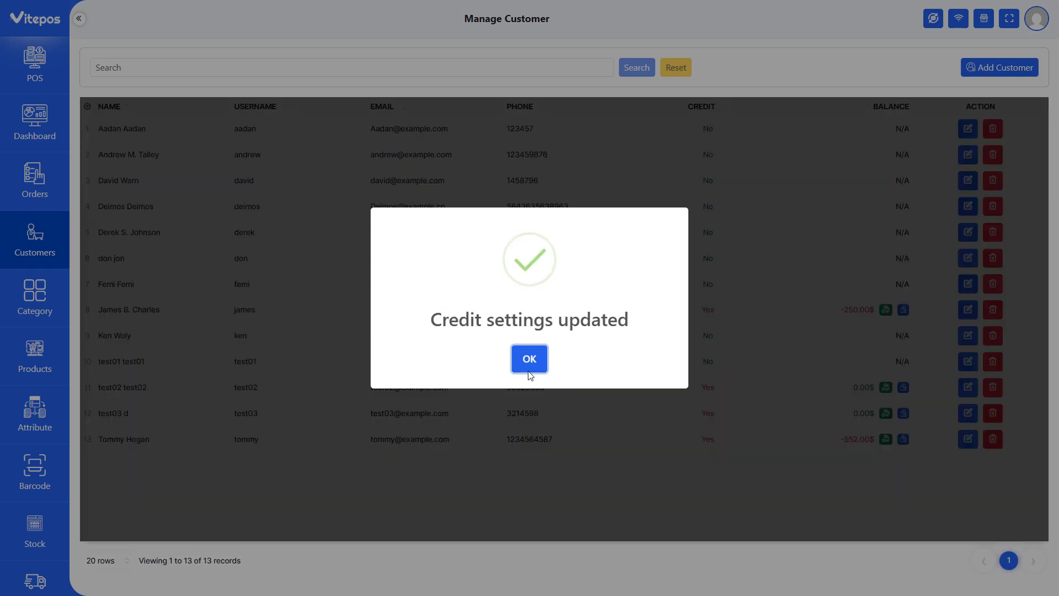
{"action": "left_click", "coordinate": [532, 358]}
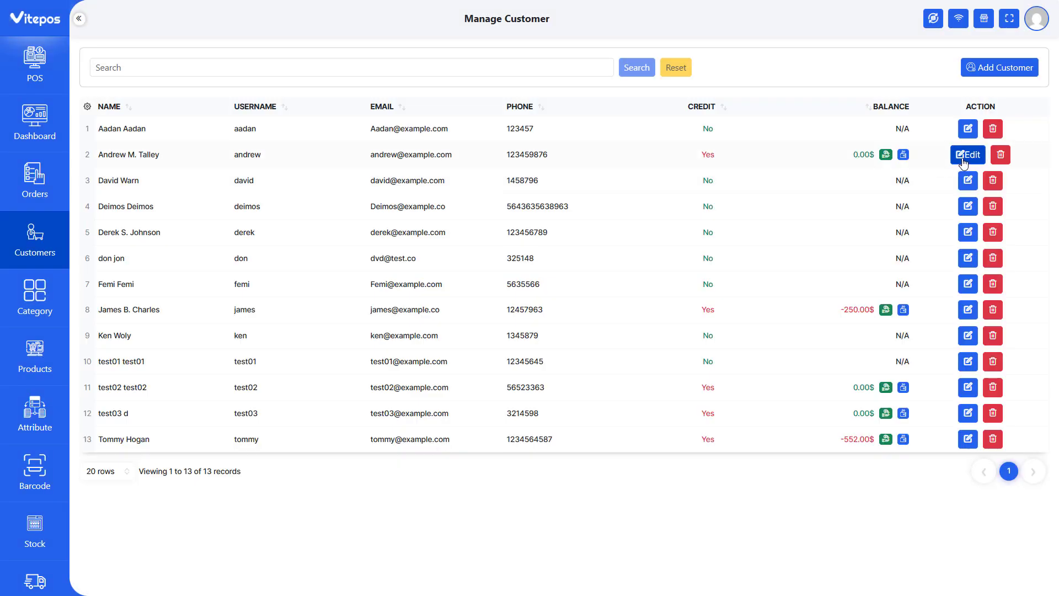
Step: Set the second customer's credit limit to 250 and update the customer record
{"action": "left_click", "coordinate": [968, 154]}
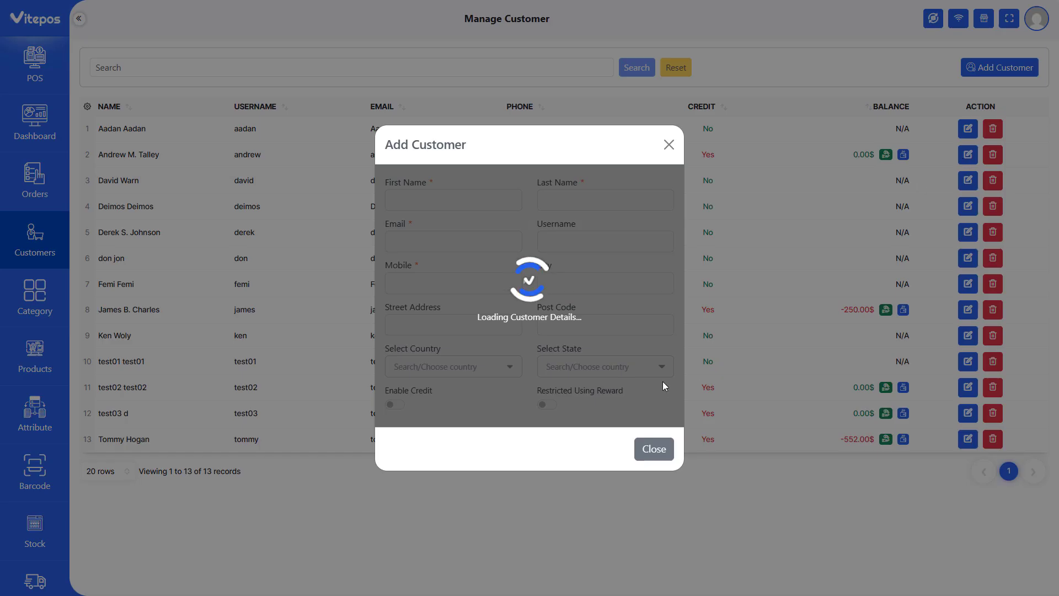
{"action": "double_click", "coordinate": [555, 388]}
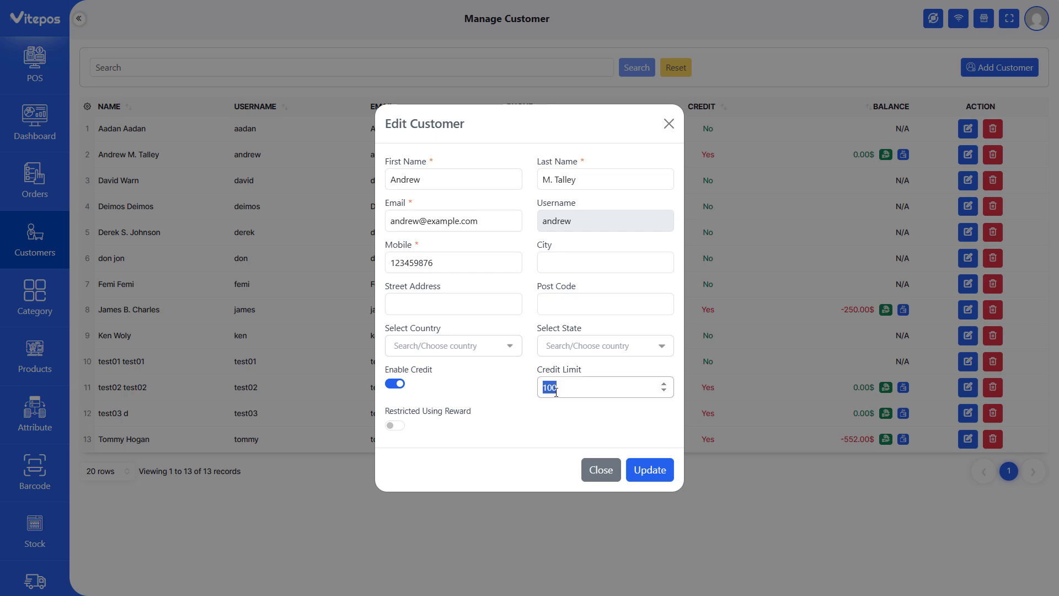
{"action": "type", "text": "200"}
{"action": "key", "text": "BackSpace"}
{"action": "key", "text": "BackSpace"}
{"action": "type", "text": "50"}
{"action": "left_click", "coordinate": [653, 470]}
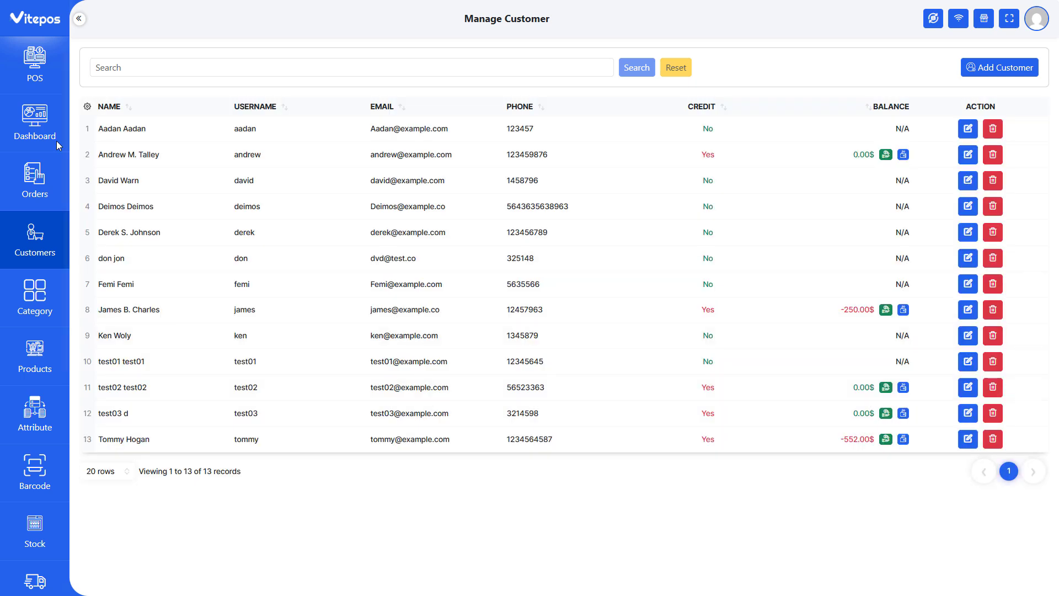
Step: Build a POS sale with one Overnight Duffle and one Driven Backpack, and assign the customer with the 250 credit limit
{"action": "left_click", "coordinate": [55, 66]}
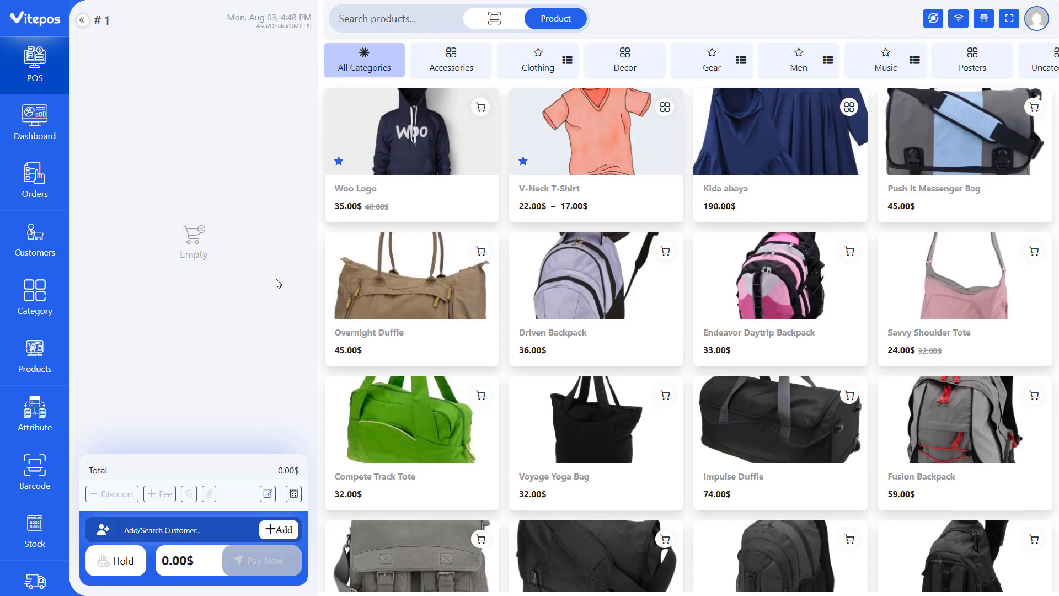
{"action": "left_click", "coordinate": [373, 320]}
{"action": "left_click", "coordinate": [579, 305]}
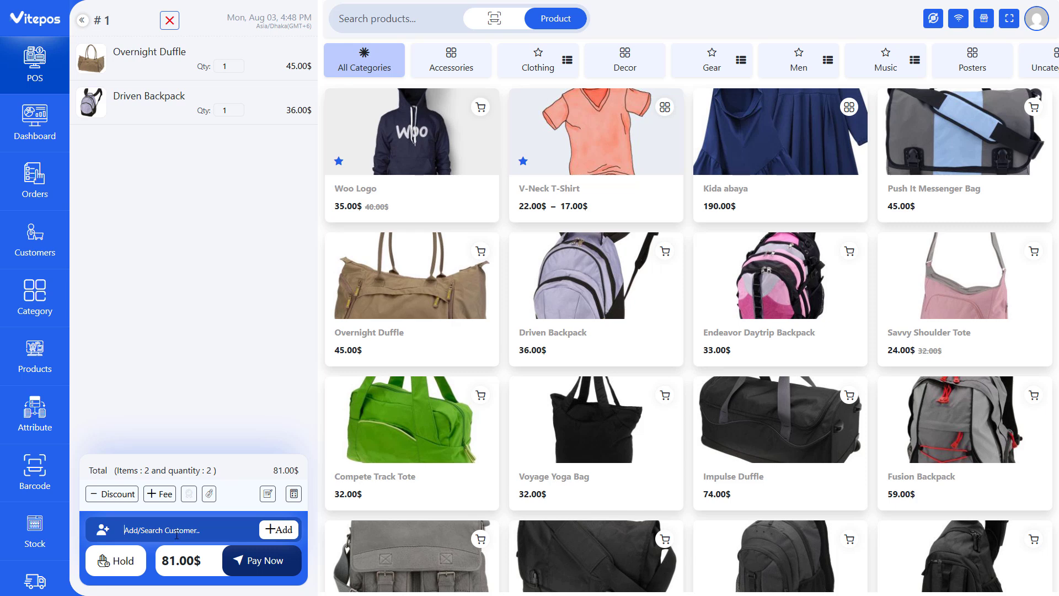
{"action": "type", "text": "andrew"}
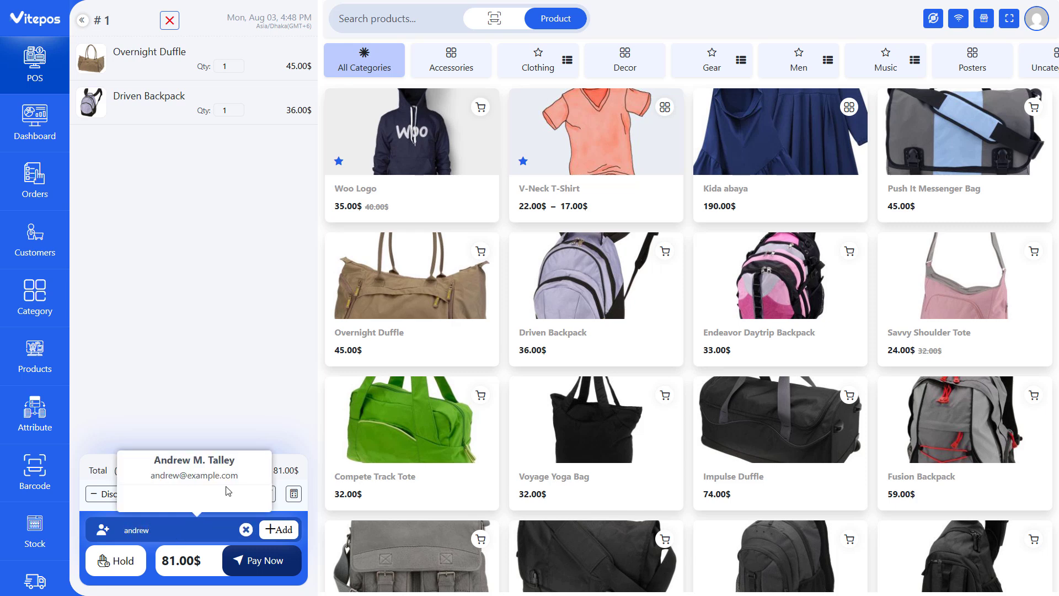
{"action": "left_click", "coordinate": [222, 485]}
{"action": "left_click_drag", "start_coordinate": [85, 476], "coordinate": [289, 477]}
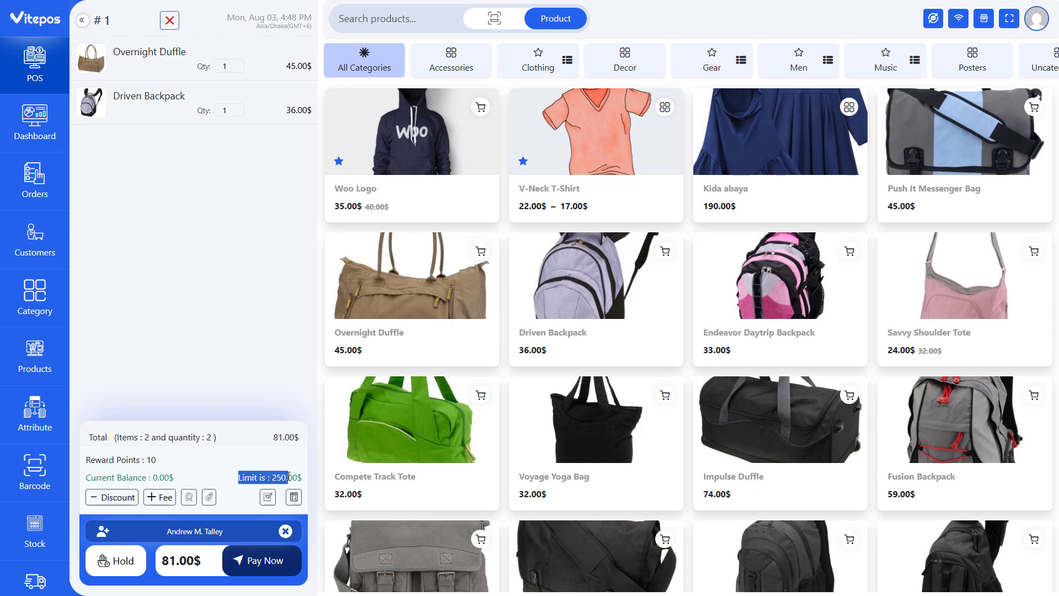
{"action": "left_click", "coordinate": [277, 475]}
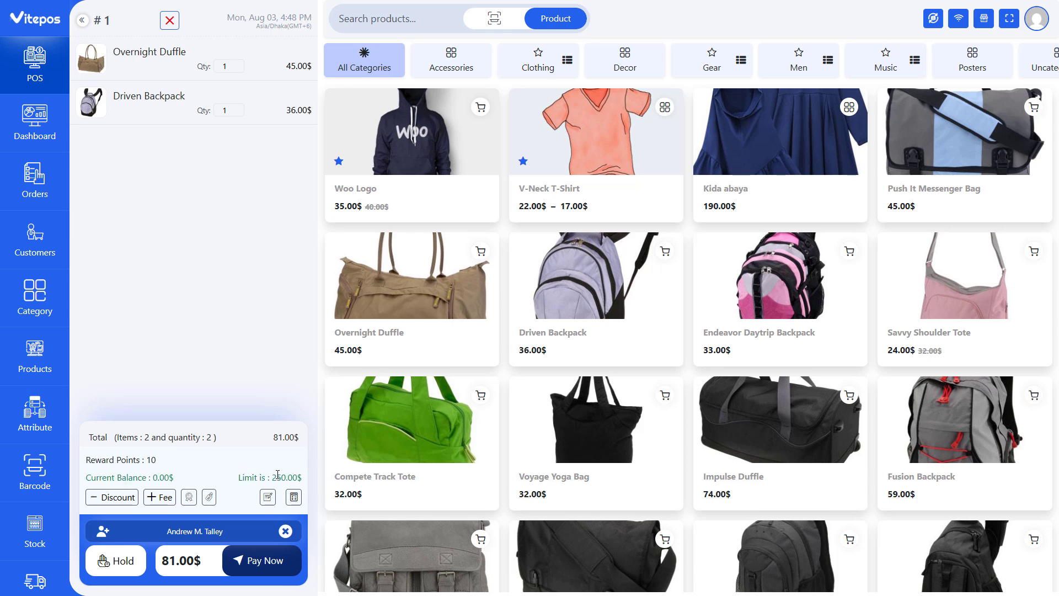
Step: Check out the bag and backpack sale with the full 81.00$ charged to Debt, and review the customer balance on the receipt
{"action": "left_click", "coordinate": [265, 561]}
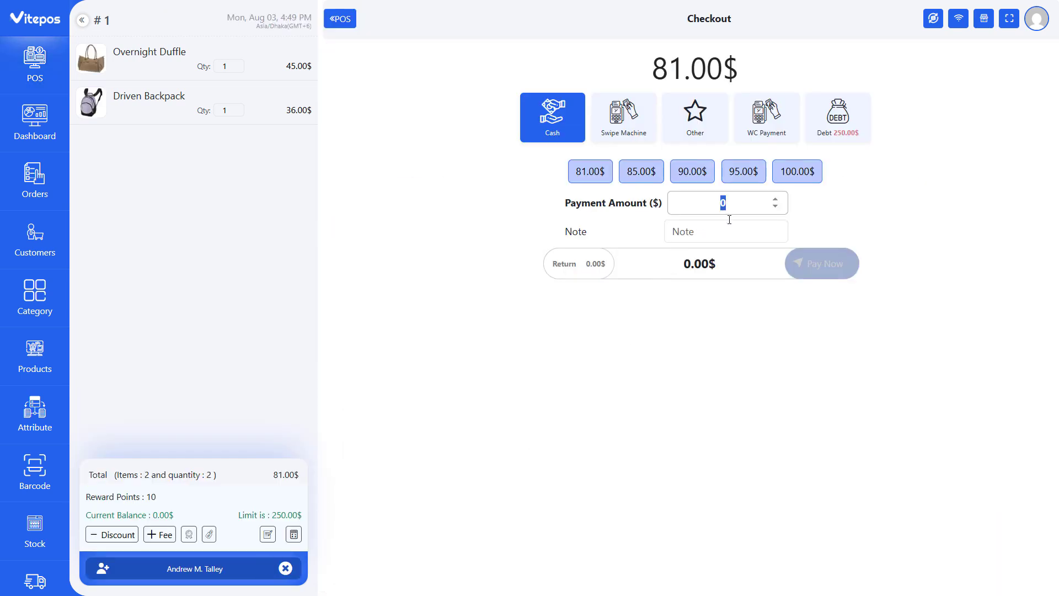
{"action": "left_click", "coordinate": [838, 119]}
{"action": "left_click", "coordinate": [591, 186]}
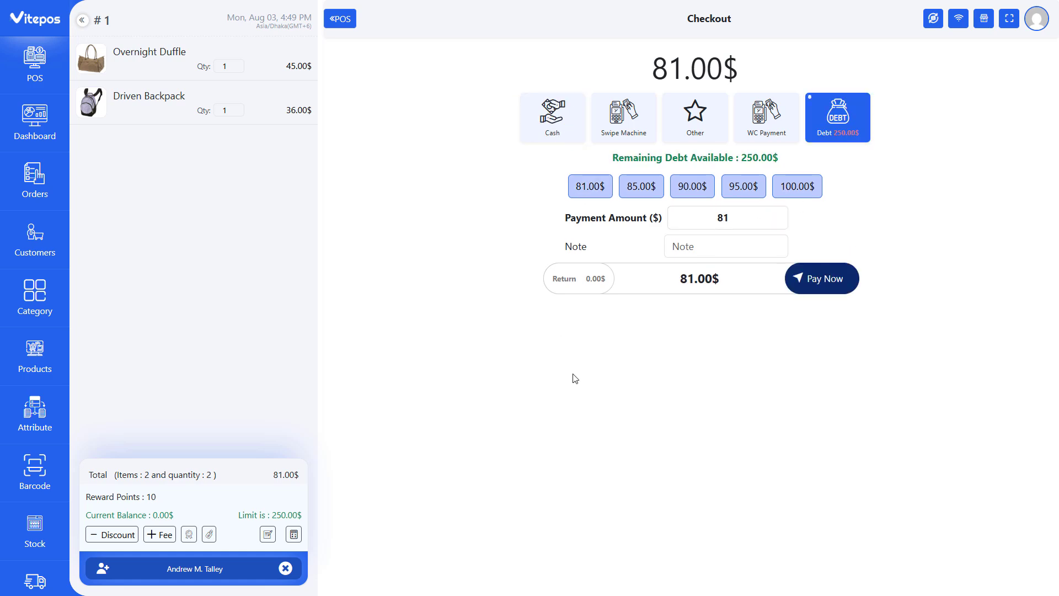
{"action": "left_click", "coordinate": [824, 278]}
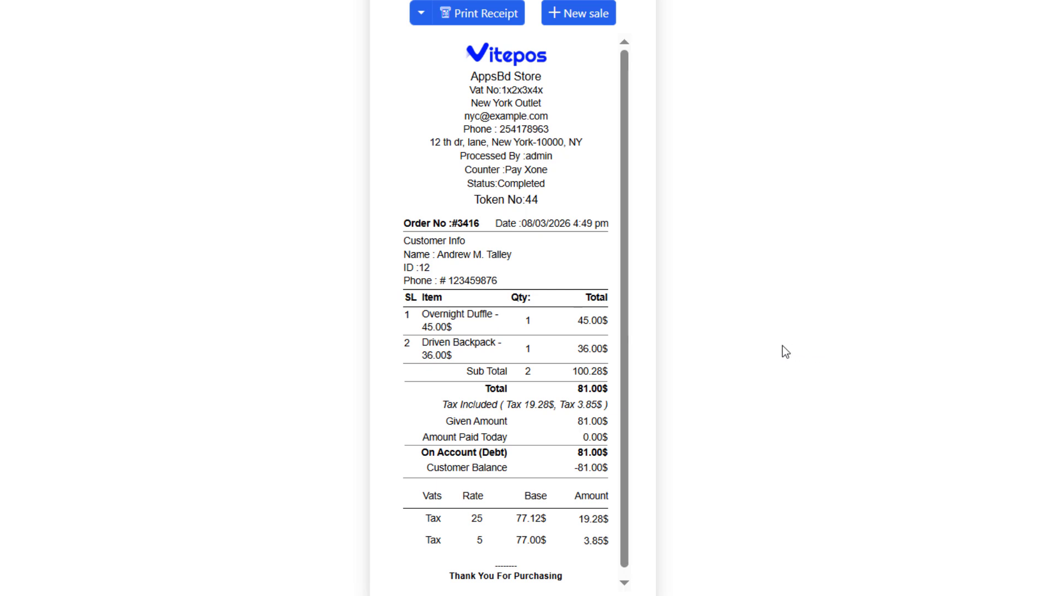
{"action": "scroll", "coordinate": [561, 373], "scroll_direction": "down", "scroll_amount": 1}
{"action": "left_click_drag", "start_coordinate": [395, 231], "coordinate": [491, 239]}
{"action": "left_click", "coordinate": [407, 243]}
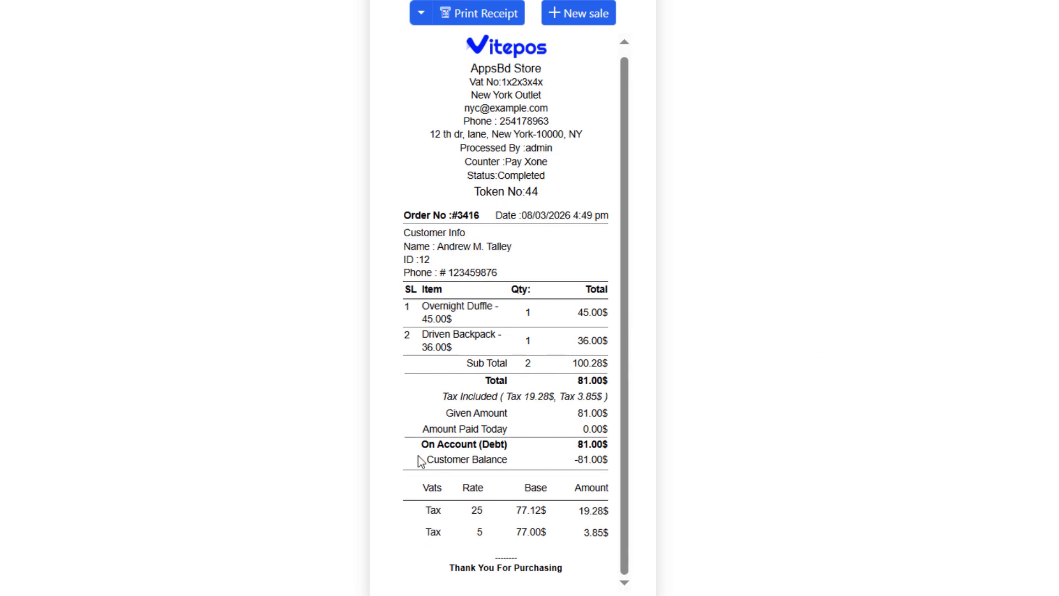
{"action": "left_click_drag", "start_coordinate": [419, 461], "coordinate": [607, 461]}
{"action": "left_click", "coordinate": [587, 458]}
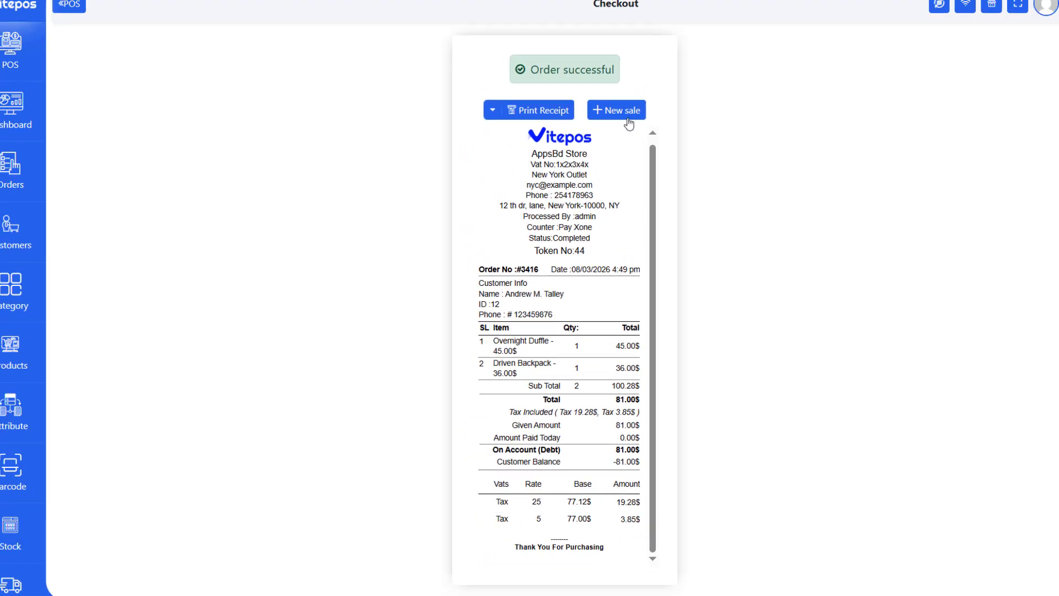
Step: Start a new sale with one Voyage Yoga Bag and one Impulse Duffle for the same credit customer
{"action": "left_click", "coordinate": [632, 123]}
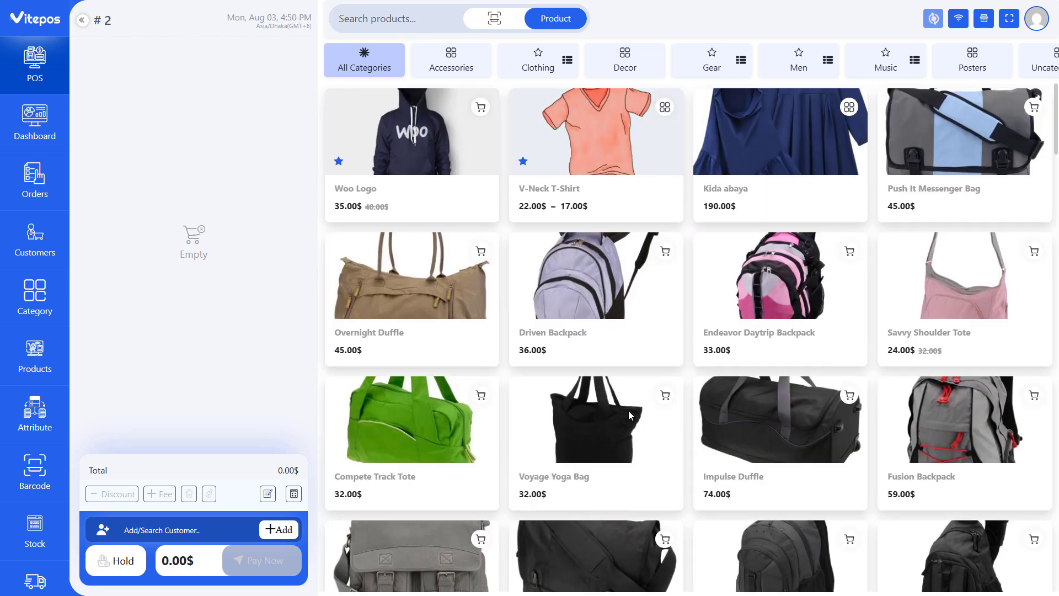
{"action": "left_click", "coordinate": [628, 410]}
{"action": "left_click", "coordinate": [733, 422]}
{"action": "left_click", "coordinate": [171, 531]}
{"action": "type", "text": "andre"}
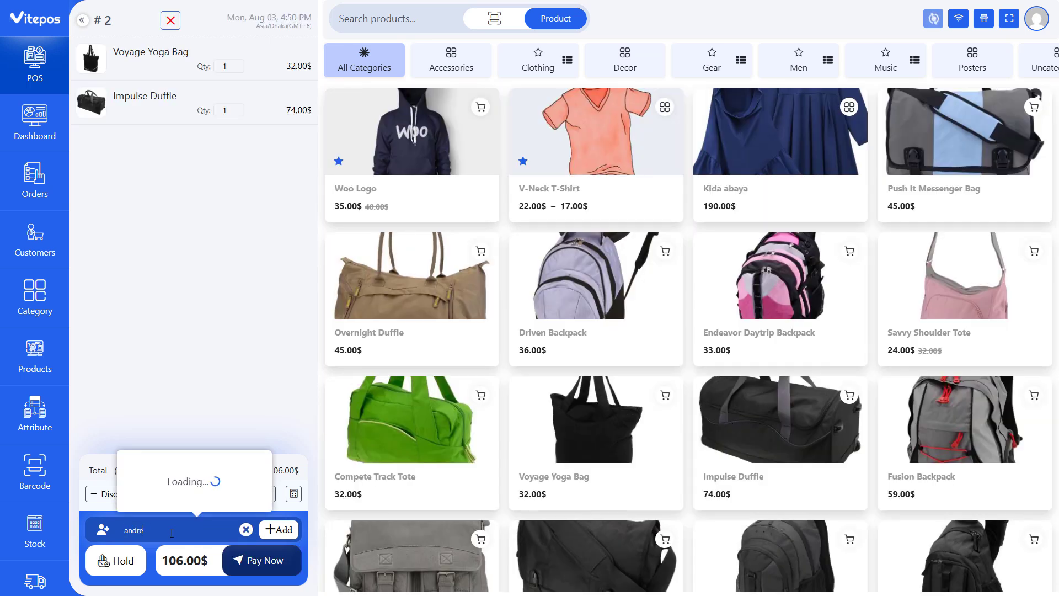
{"action": "type", "text": "w"}
{"action": "left_click", "coordinate": [182, 460]}
Step: Check out the second sale with the full 106.00$ charged to Debt, and review the customer balance on the receipt
{"action": "left_click", "coordinate": [262, 560]}
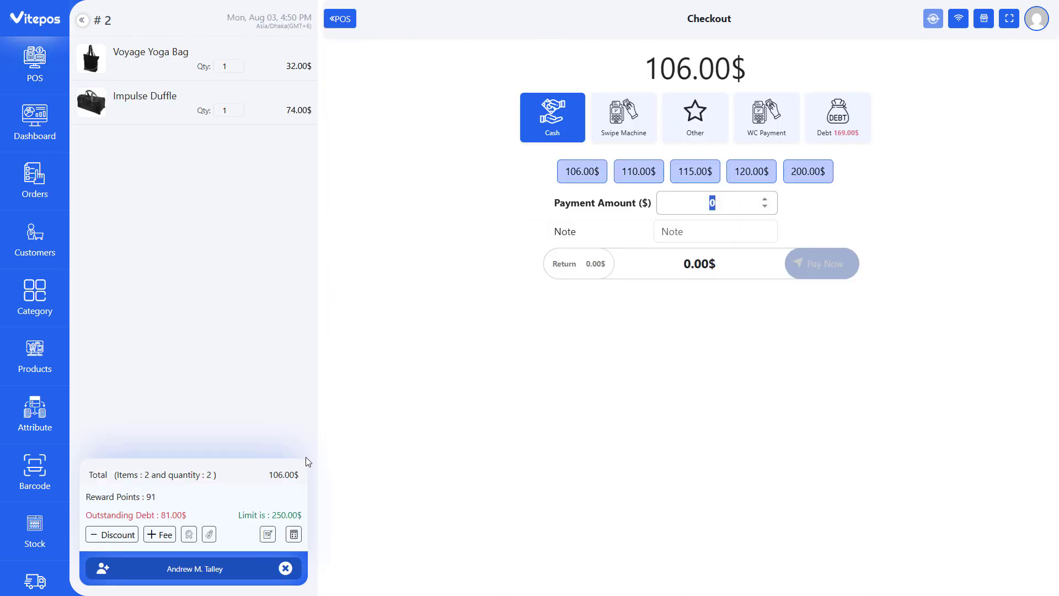
{"action": "left_click", "coordinate": [854, 125]}
{"action": "left_click", "coordinate": [582, 186]}
{"action": "left_click", "coordinate": [826, 287]}
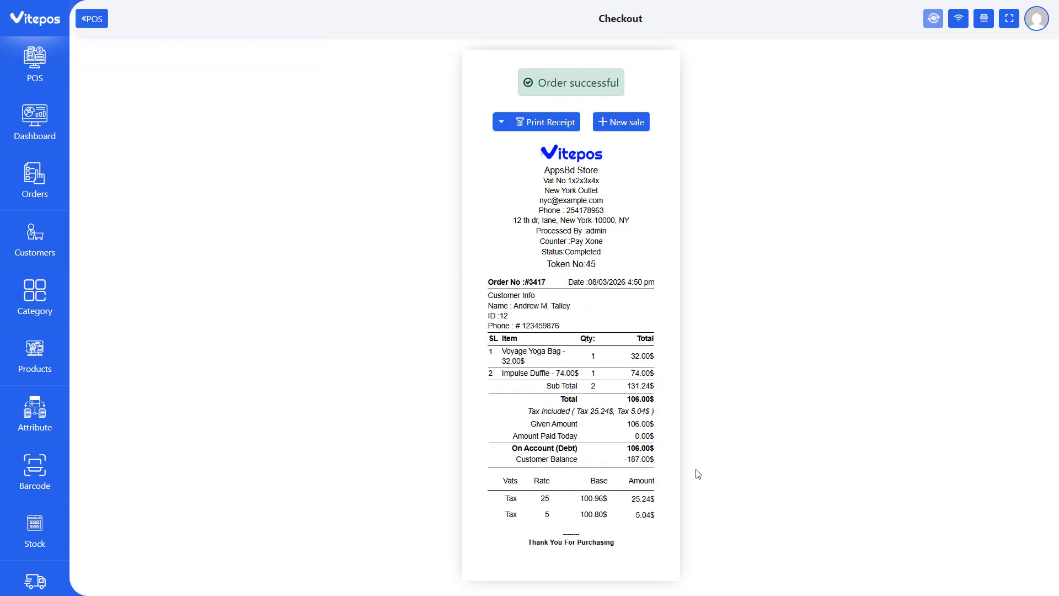
{"action": "left_click_drag", "start_coordinate": [626, 462], "coordinate": [654, 460]}
{"action": "left_click", "coordinate": [641, 379]}
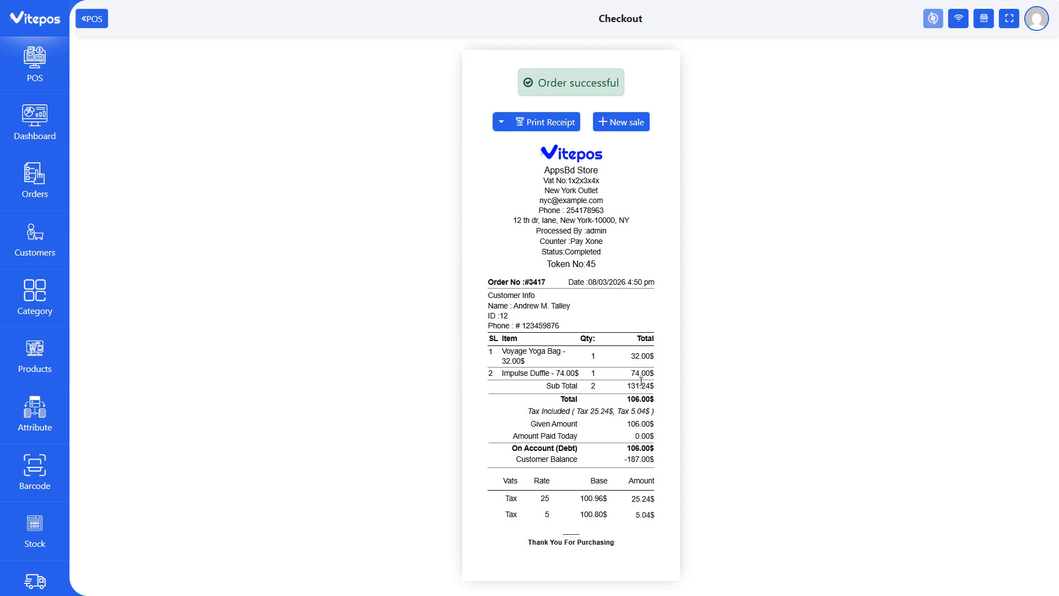
Step: Open the credit customer's list of unpaid invoices and review the remaining amount on the Overnight Duffle and Driven Backpack invoice
{"action": "left_click", "coordinate": [624, 130]}
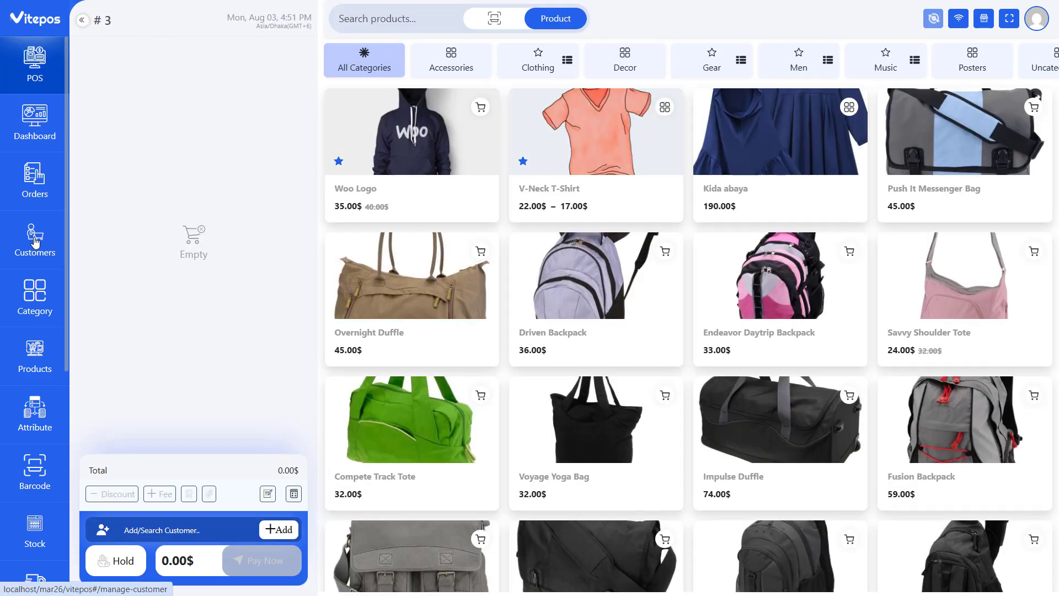
{"action": "left_click", "coordinate": [35, 241]}
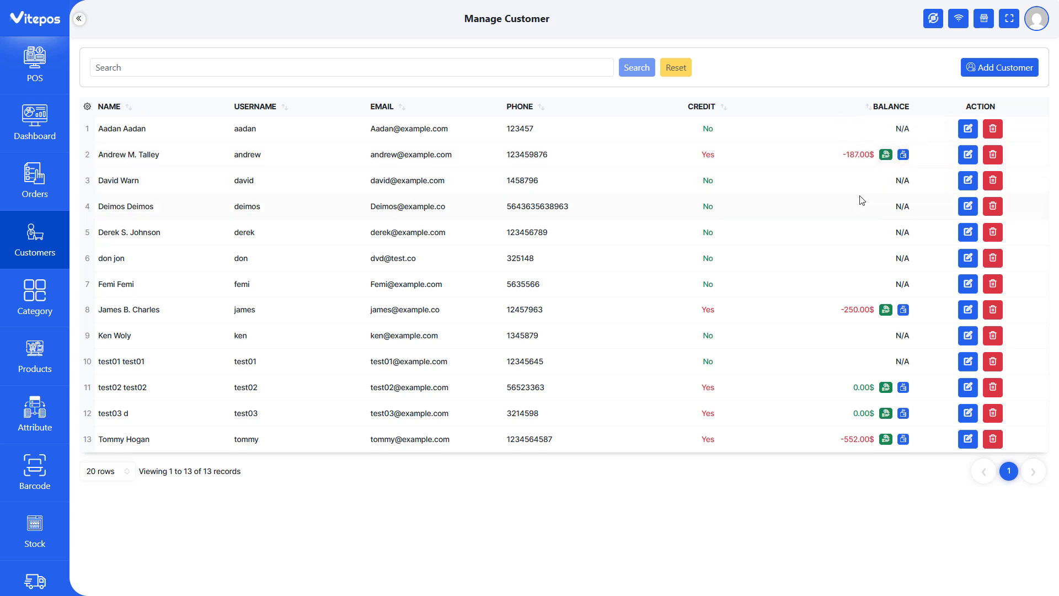
{"action": "left_click", "coordinate": [903, 155]}
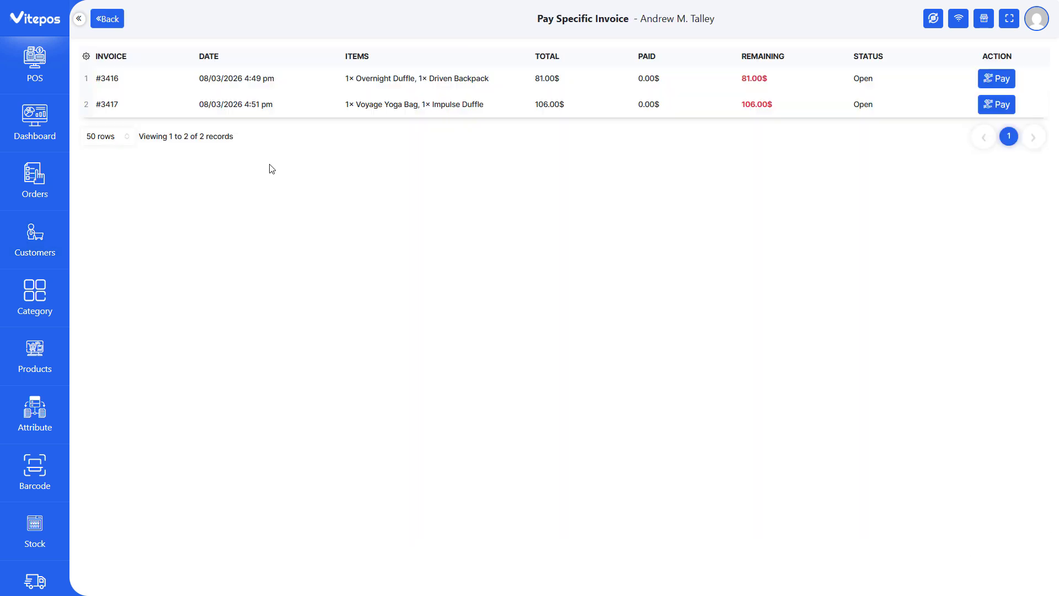
{"action": "left_click_drag", "start_coordinate": [96, 78], "coordinate": [148, 81]}
{"action": "left_click", "coordinate": [147, 81]}
{"action": "left_click_drag", "start_coordinate": [741, 78], "coordinate": [816, 80]}
Step: Pay the Overnight Duffle and Driven Backpack invoice in full with 81.00$, and check the customer's balance on the receipt and in the customer list
{"action": "left_click", "coordinate": [996, 78]}
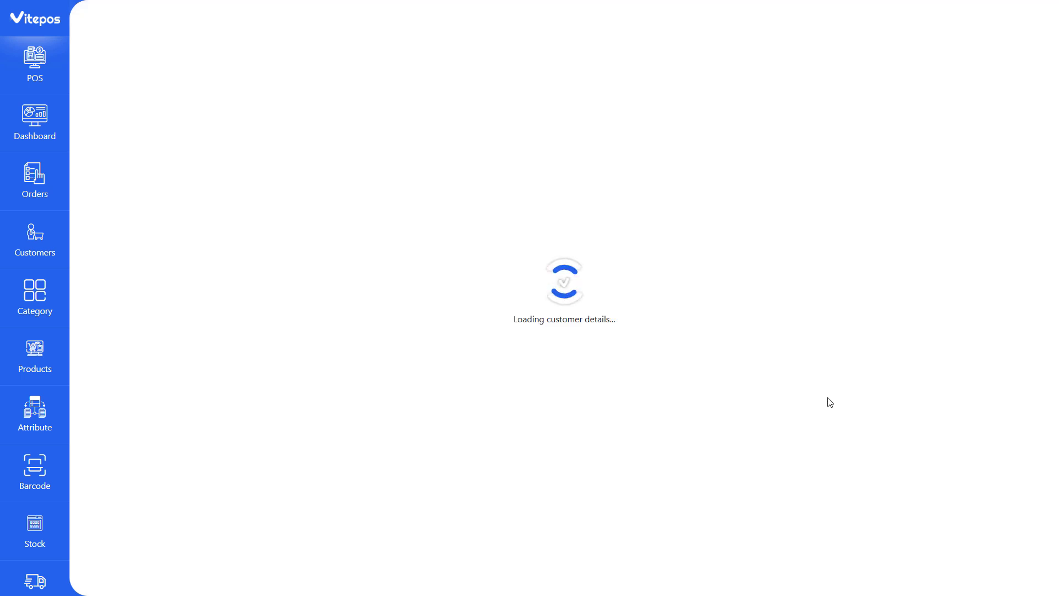
{"action": "left_click", "coordinate": [684, 228]}
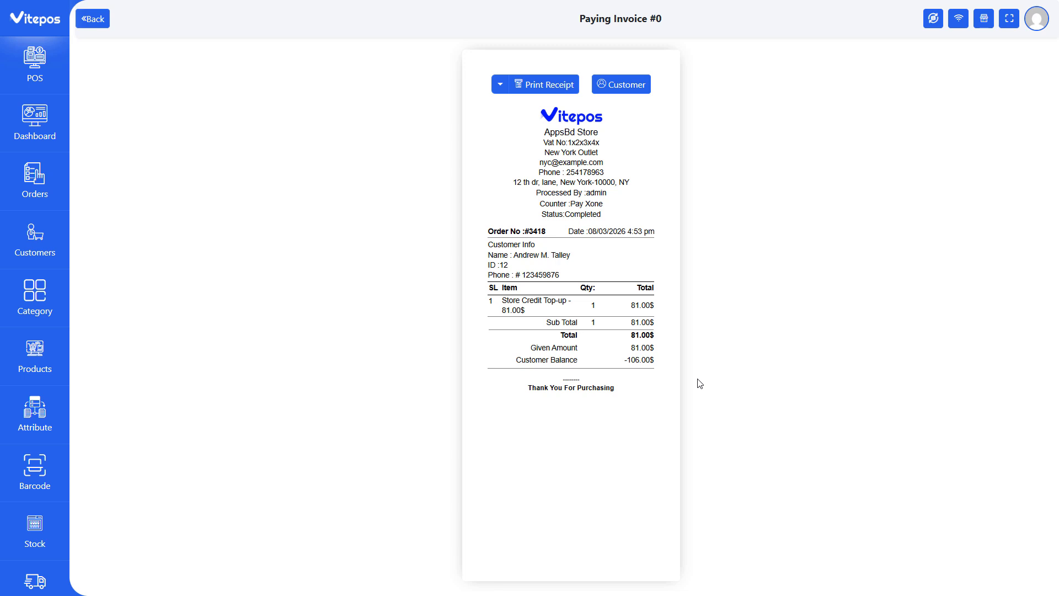
{"action": "left_click_drag", "start_coordinate": [624, 360], "coordinate": [659, 361]}
{"action": "left_click", "coordinate": [644, 362]}
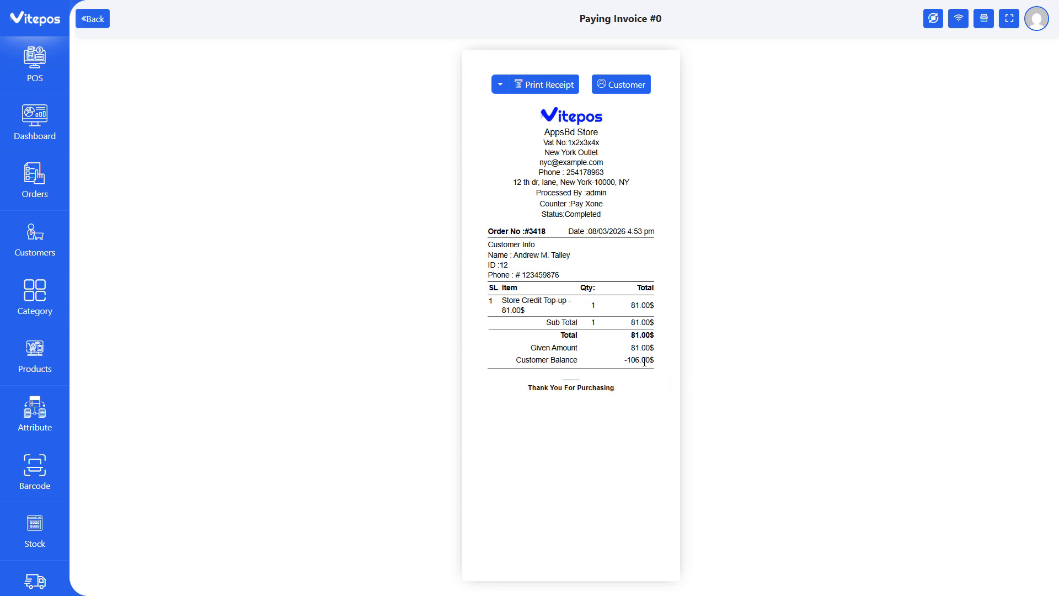
{"action": "left_click", "coordinate": [634, 86]}
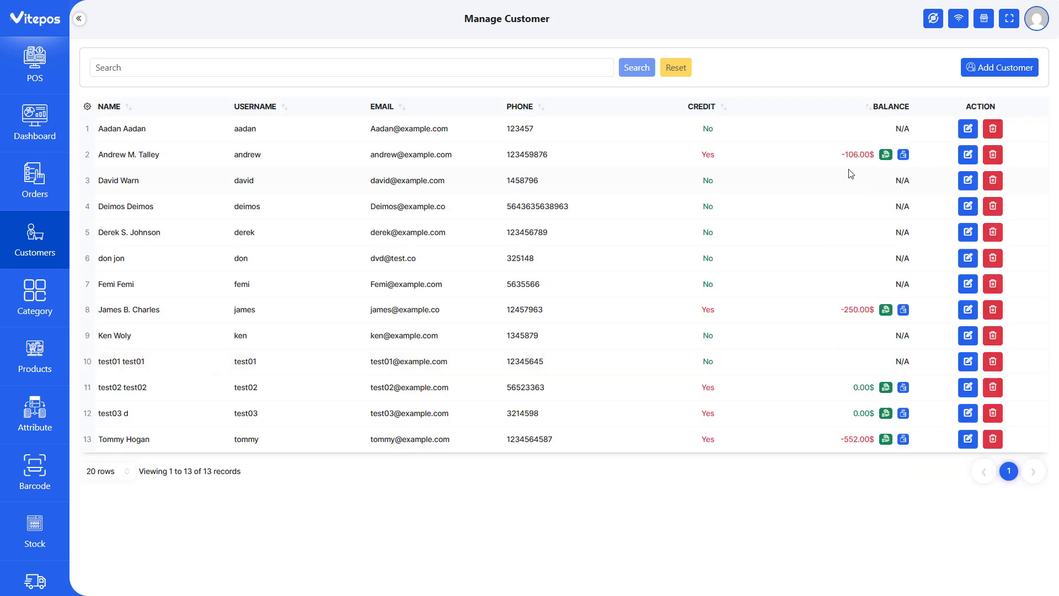
{"action": "left_click_drag", "start_coordinate": [837, 157], "coordinate": [877, 157]}
{"action": "left_click", "coordinate": [841, 175]}
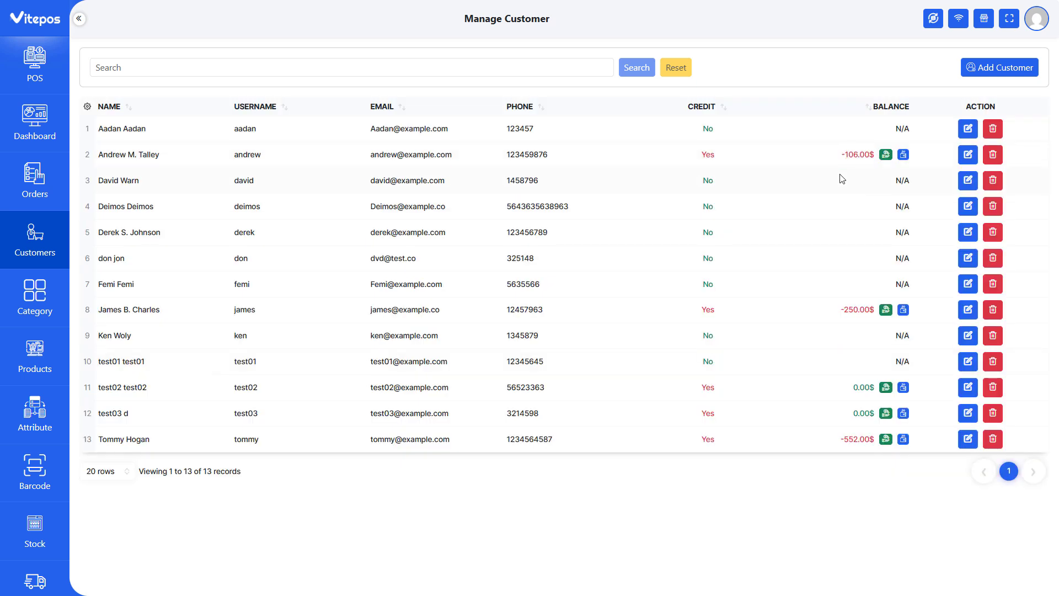
Step: Pay 106$ in cash toward the same customer's outstanding balance, and check the balance on the receipt and in the customer list
{"action": "left_click", "coordinate": [884, 157]}
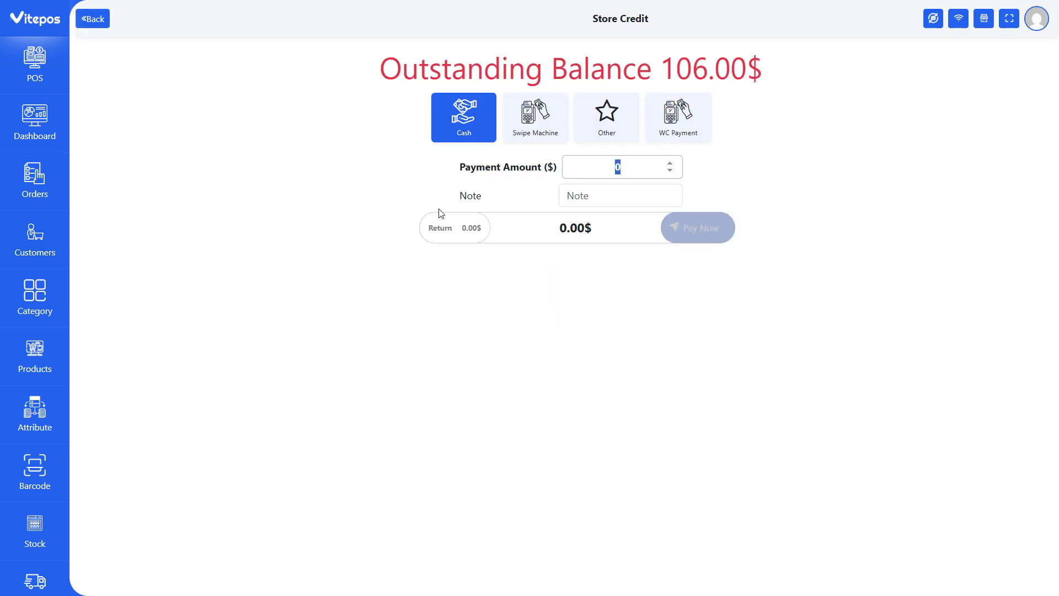
{"action": "left_click_drag", "start_coordinate": [381, 70], "coordinate": [833, 130]}
{"action": "left_click", "coordinate": [694, 270]}
{"action": "left_click", "coordinate": [618, 166]}
{"action": "double_click", "coordinate": [618, 166]}
{"action": "type", "text": "106"}
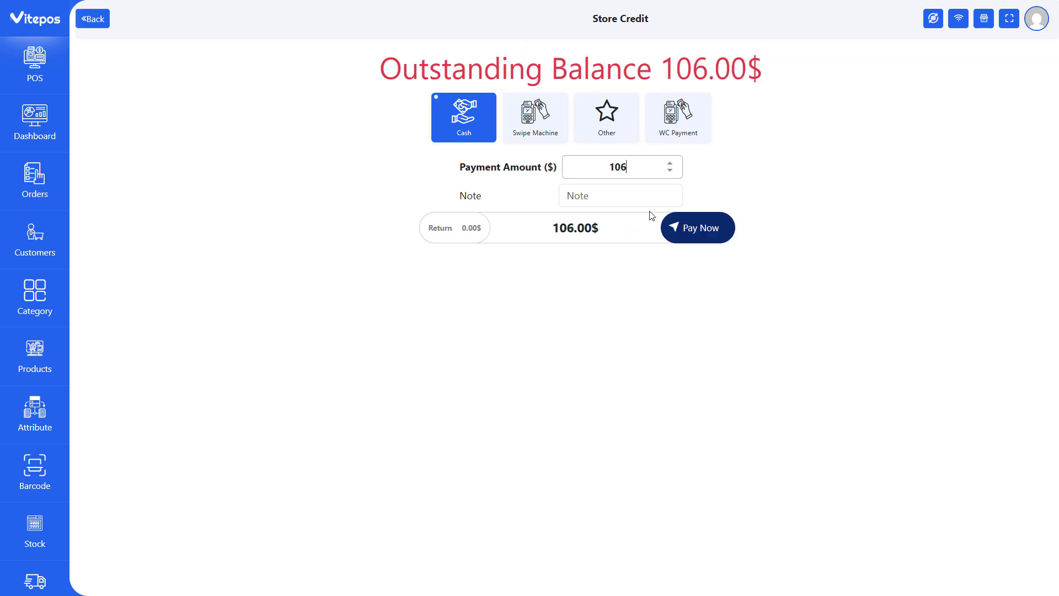
{"action": "left_click", "coordinate": [703, 232]}
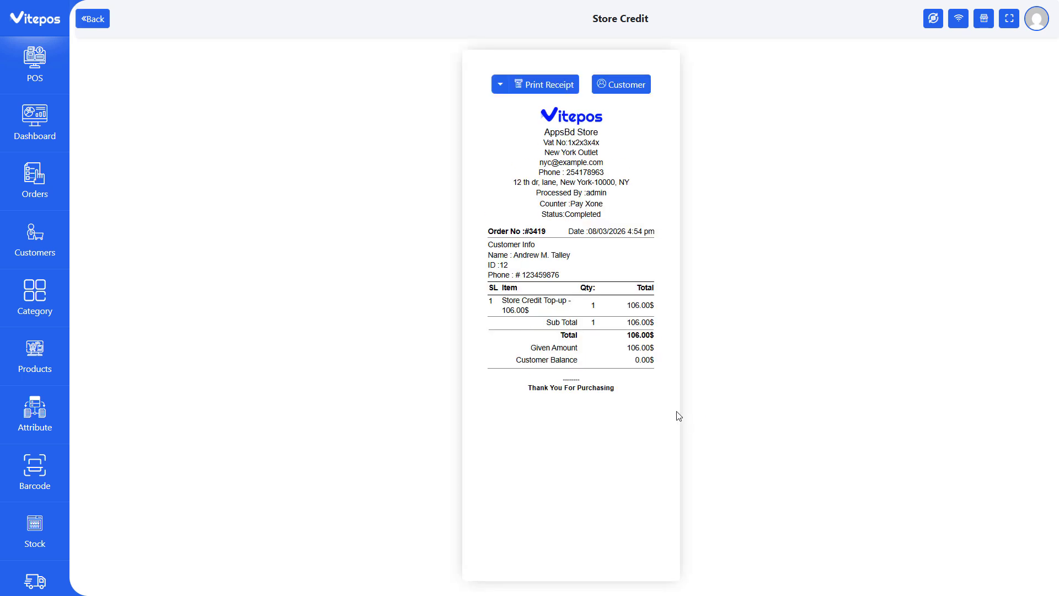
{"action": "left_click_drag", "start_coordinate": [518, 357], "coordinate": [656, 361]}
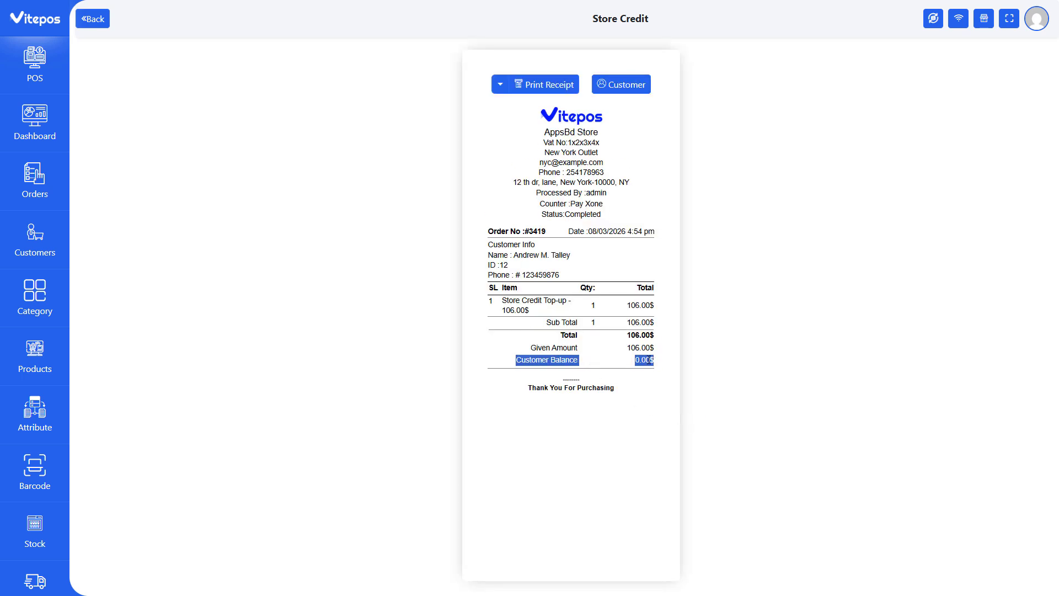
{"action": "left_click", "coordinate": [648, 363]}
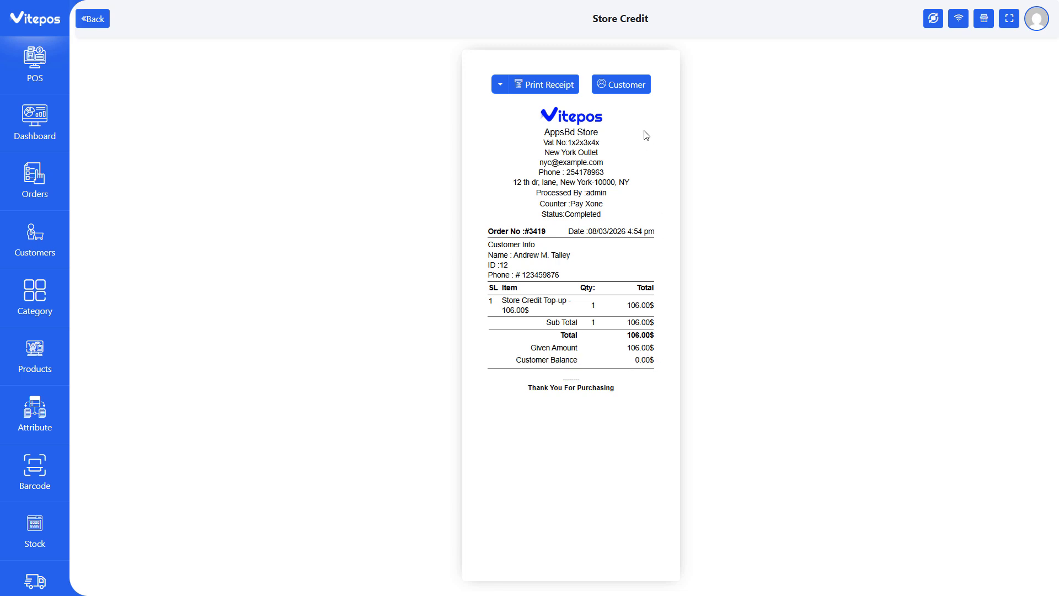
{"action": "left_click", "coordinate": [620, 83]}
{"action": "left_click_drag", "start_coordinate": [854, 156], "coordinate": [875, 156]}
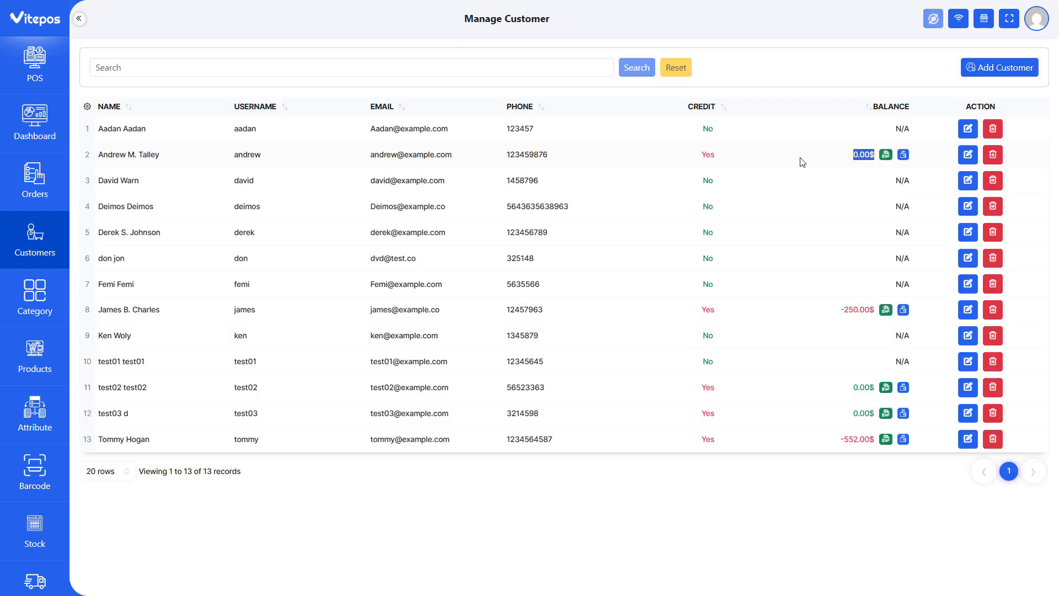
{"action": "left_click", "coordinate": [802, 163]}
Step: Add a 50$ cash store credit top-up for the same customer, and check the balance on the receipt and in the customer list
{"action": "left_click", "coordinate": [885, 157]}
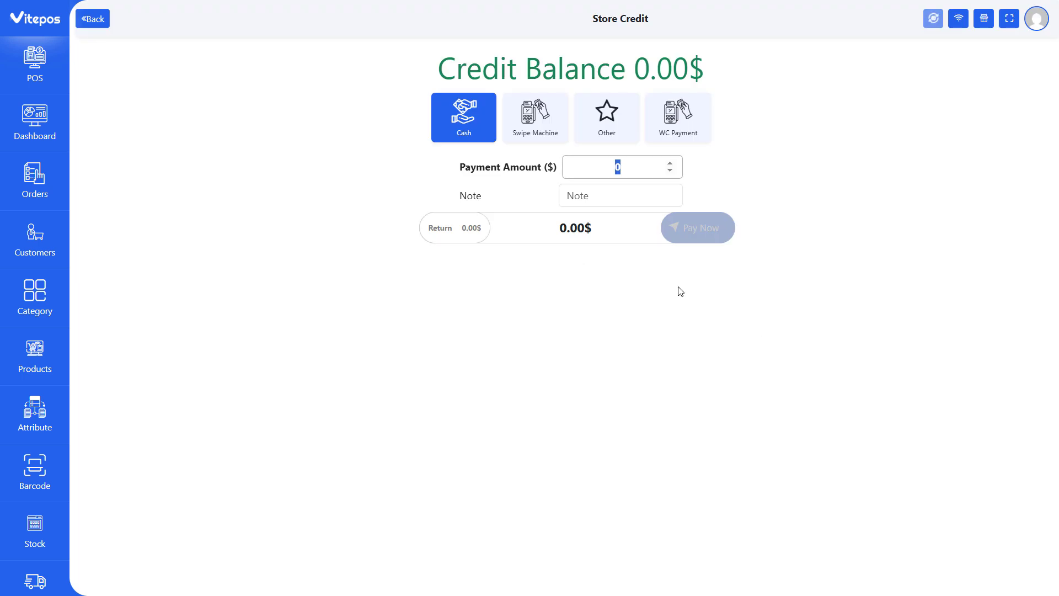
{"action": "type", "text": "50"}
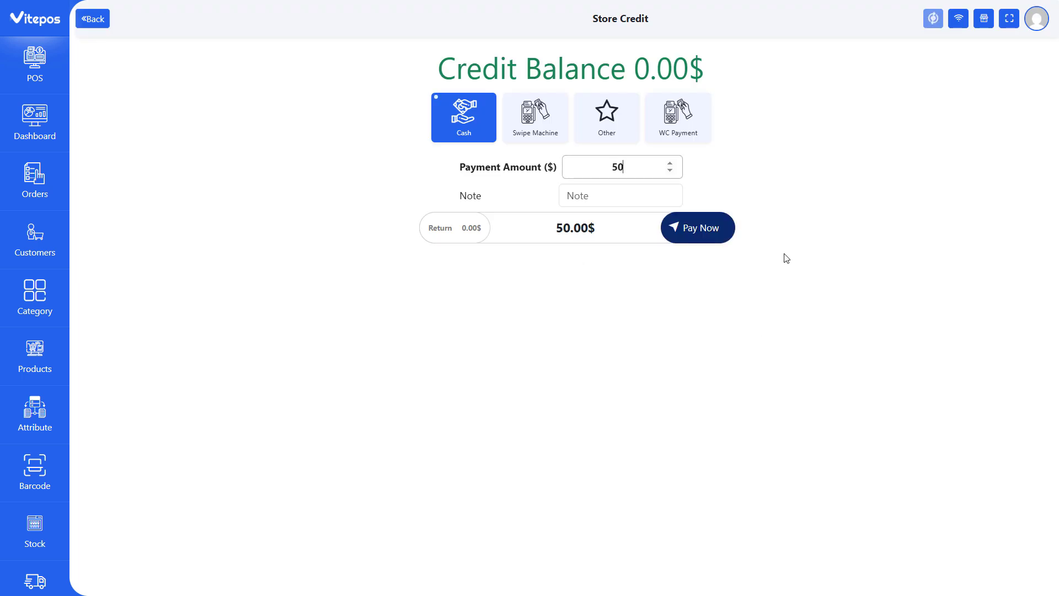
{"action": "left_click", "coordinate": [715, 231]}
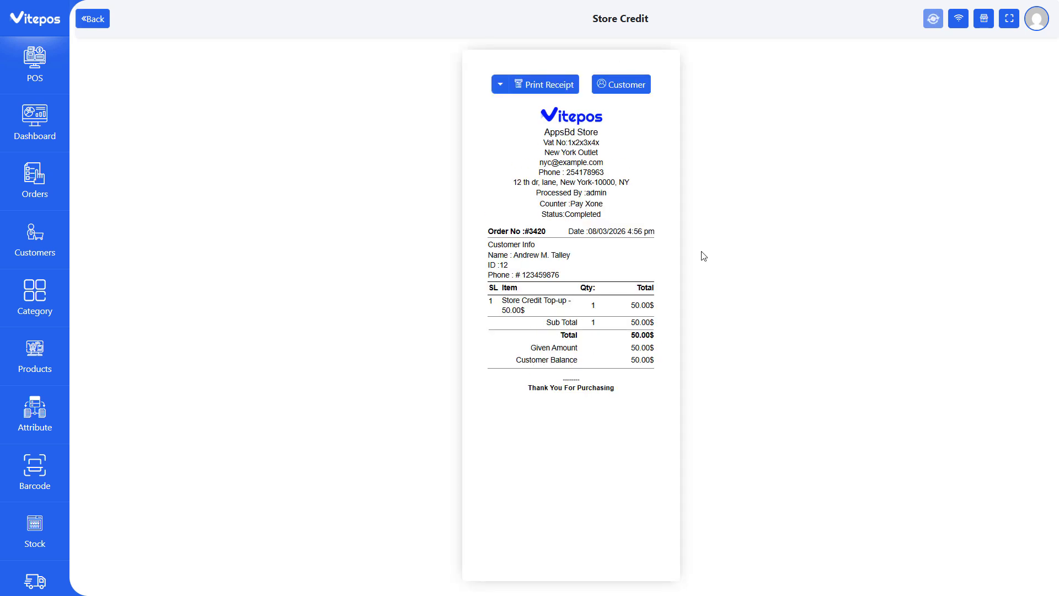
{"action": "triple_click", "coordinate": [523, 363]}
{"action": "triple_click", "coordinate": [644, 362]}
{"action": "left_click", "coordinate": [634, 87]}
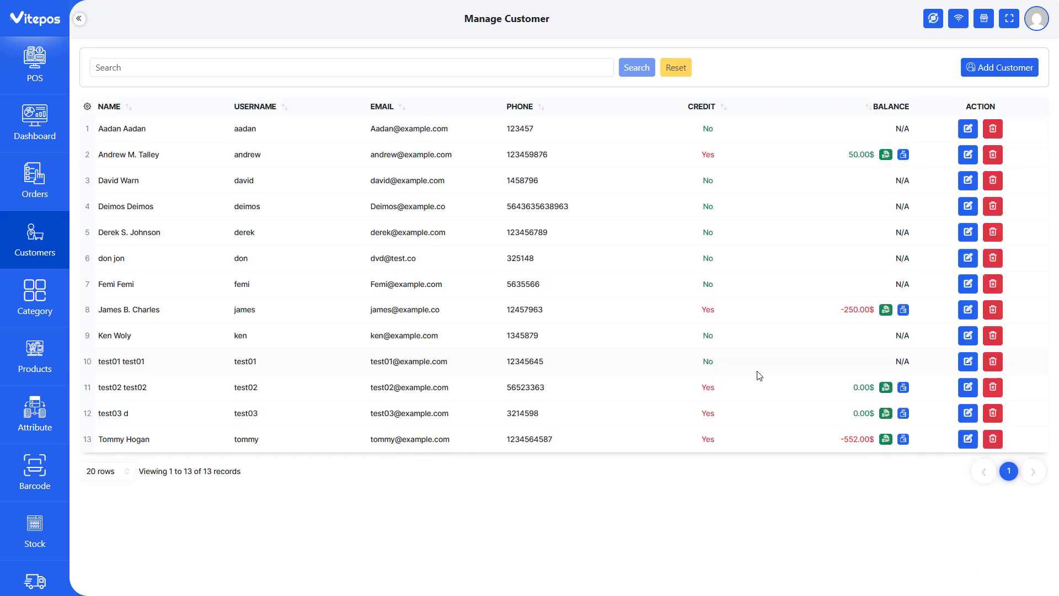
{"action": "left_click_drag", "start_coordinate": [833, 157], "coordinate": [868, 154]}
Step: Open the credit reports and review the customer's total credit, total debit and outstanding/credit amounts in the Outstanding report
{"action": "scroll", "coordinate": [35, 497], "scroll_direction": "down", "scroll_amount": 6}
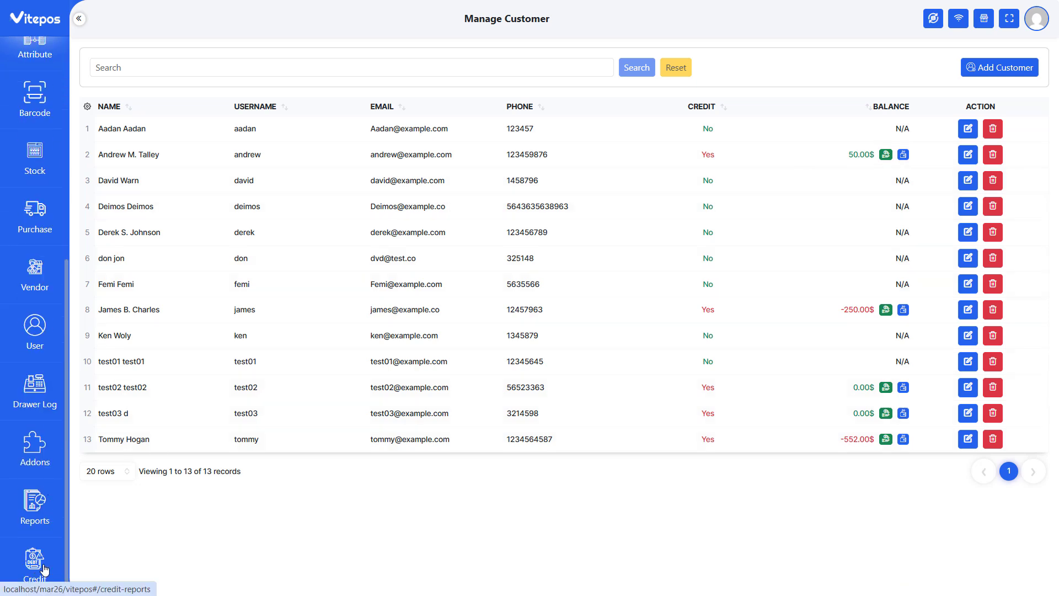
{"action": "left_click", "coordinate": [35, 562]}
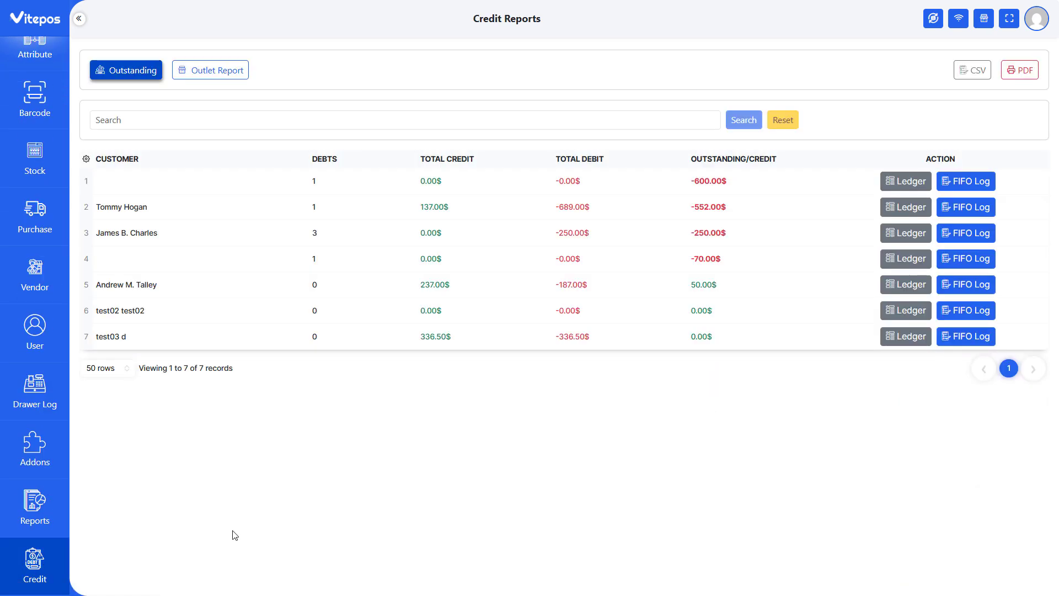
{"action": "triple_click", "coordinate": [113, 285]}
{"action": "triple_click", "coordinate": [435, 285]}
{"action": "triple_click", "coordinate": [571, 285]}
{"action": "triple_click", "coordinate": [703, 285]}
{"action": "left_click", "coordinate": [750, 291]}
Step: View the customer's account ledger, examining the net balance, total credit and debt limit, and close it
{"action": "left_click", "coordinate": [907, 284]}
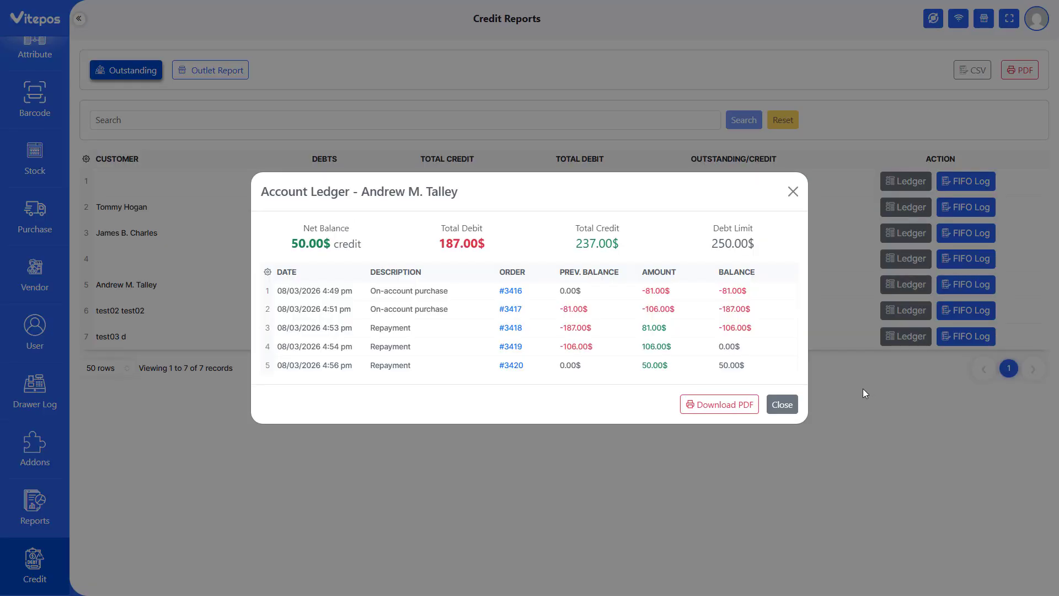
{"action": "triple_click", "coordinate": [326, 237]}
{"action": "triple_click", "coordinate": [598, 228]}
{"action": "triple_click", "coordinate": [733, 227]}
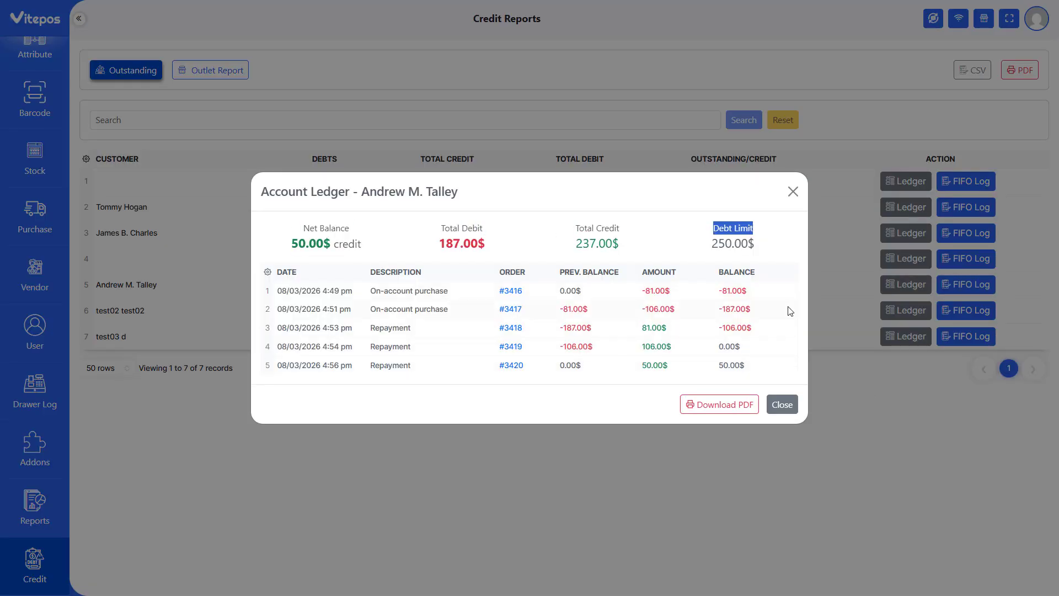
{"action": "left_click", "coordinate": [782, 404]}
Step: Open the same customer's FIFO log and examine the debit, credit pool, credit applied, leftover credit and outstanding figures
{"action": "left_click", "coordinate": [962, 284]}
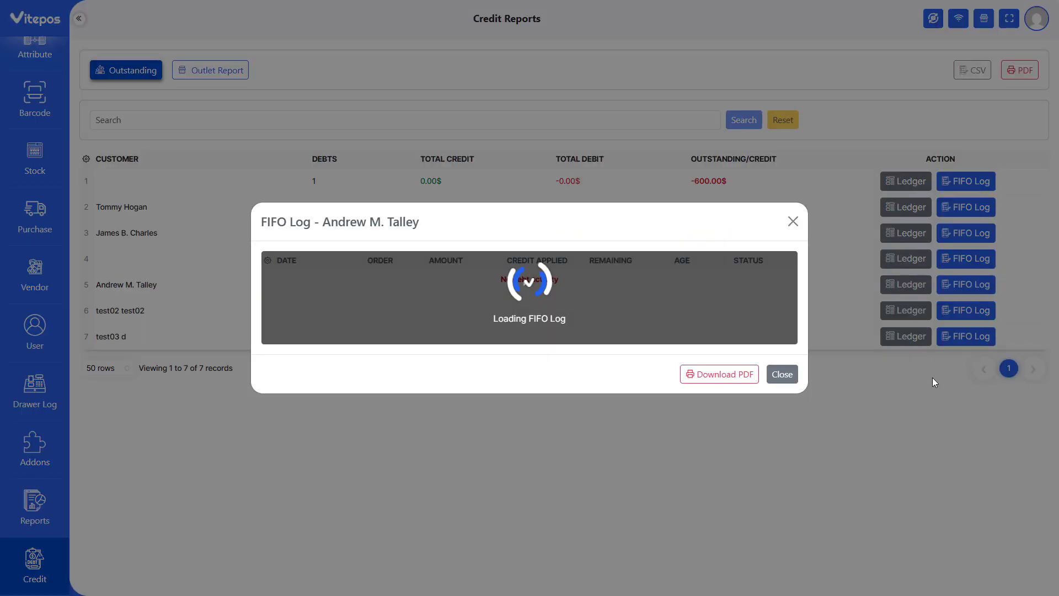
{"action": "left_click_drag", "start_coordinate": [292, 255], "coordinate": [334, 255]}
{"action": "left_click_drag", "start_coordinate": [400, 255], "coordinate": [557, 255]}
{"action": "left_click_drag", "start_coordinate": [610, 255], "coordinate": [771, 256]}
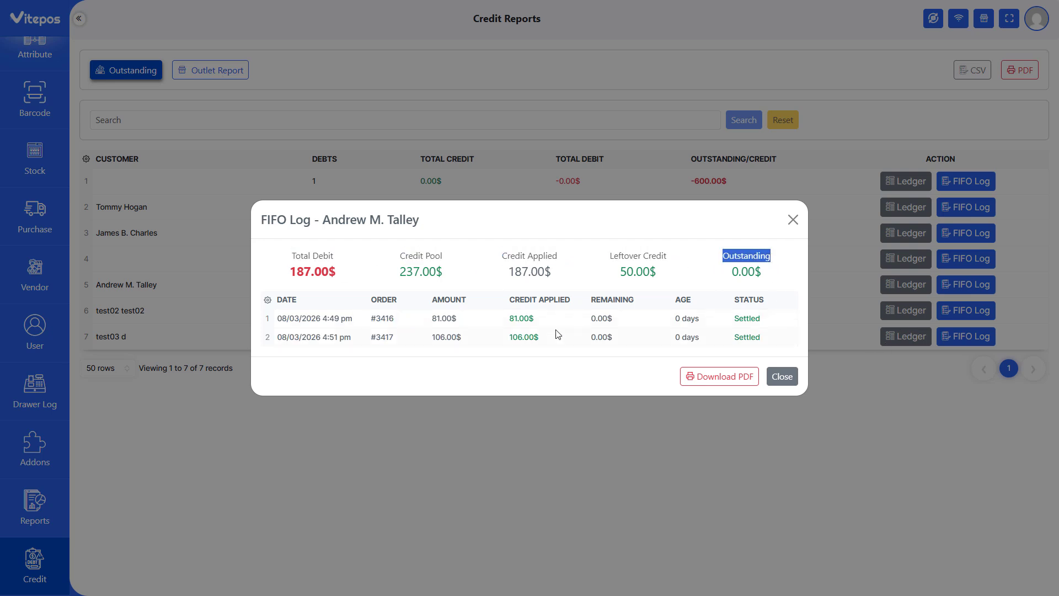